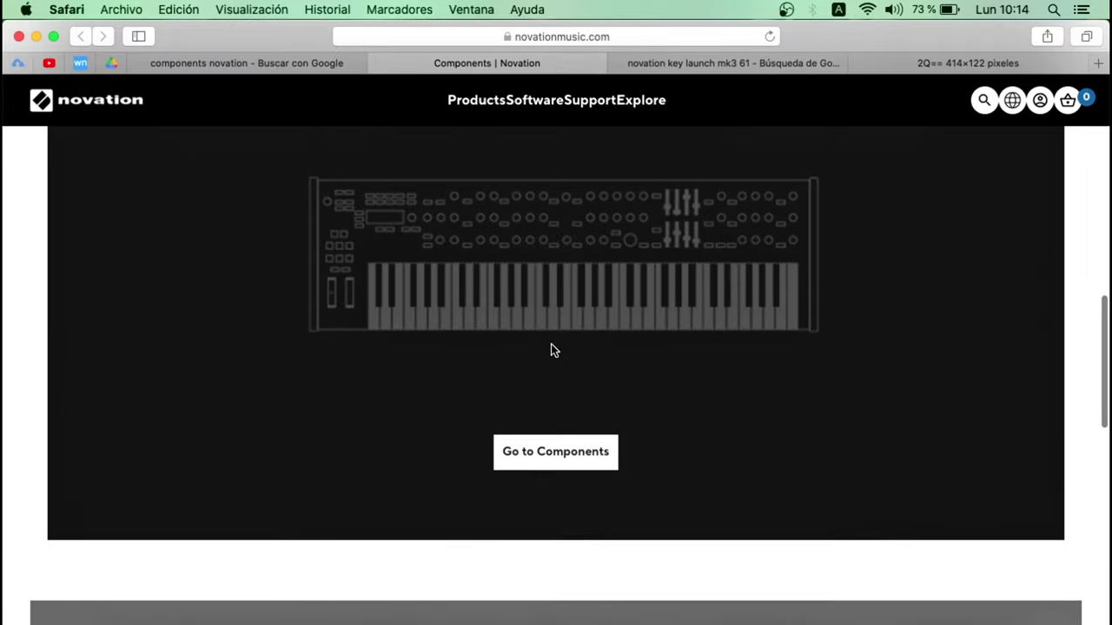
scroll(553, 349, up, 10)
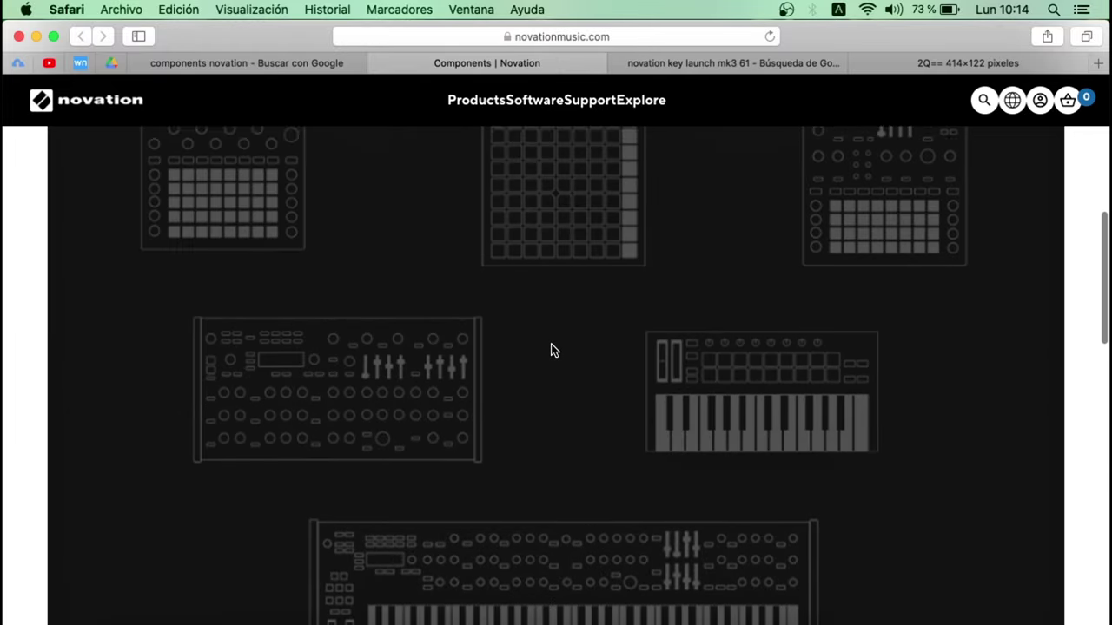
scroll(550, 350, down, 10)
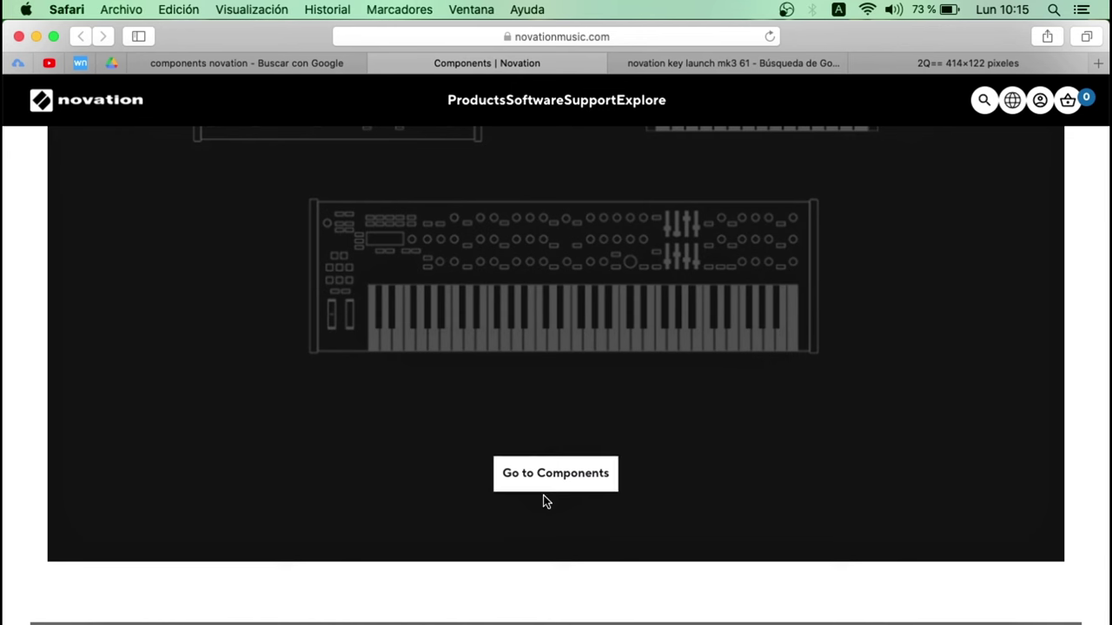
scroll(394, 402, down, 5)
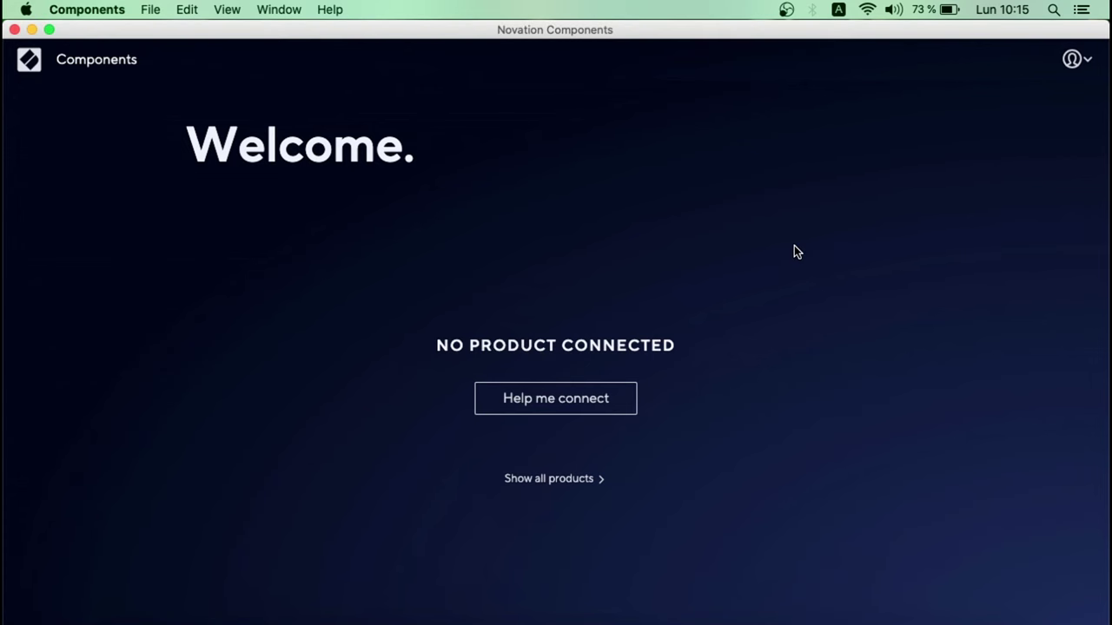
click(1073, 59)
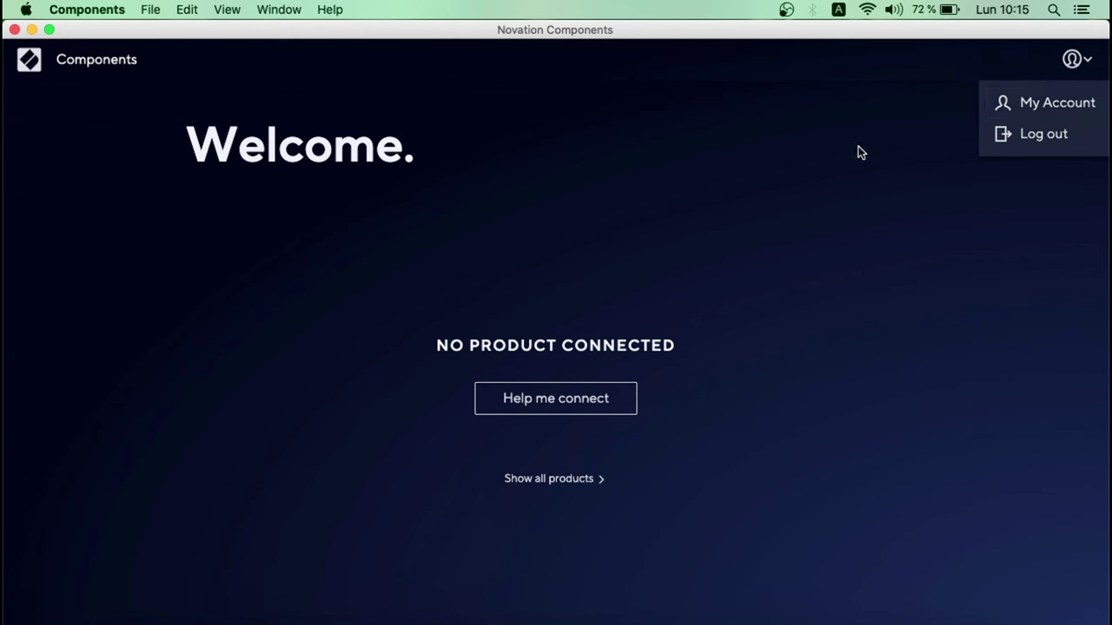
click(1064, 89)
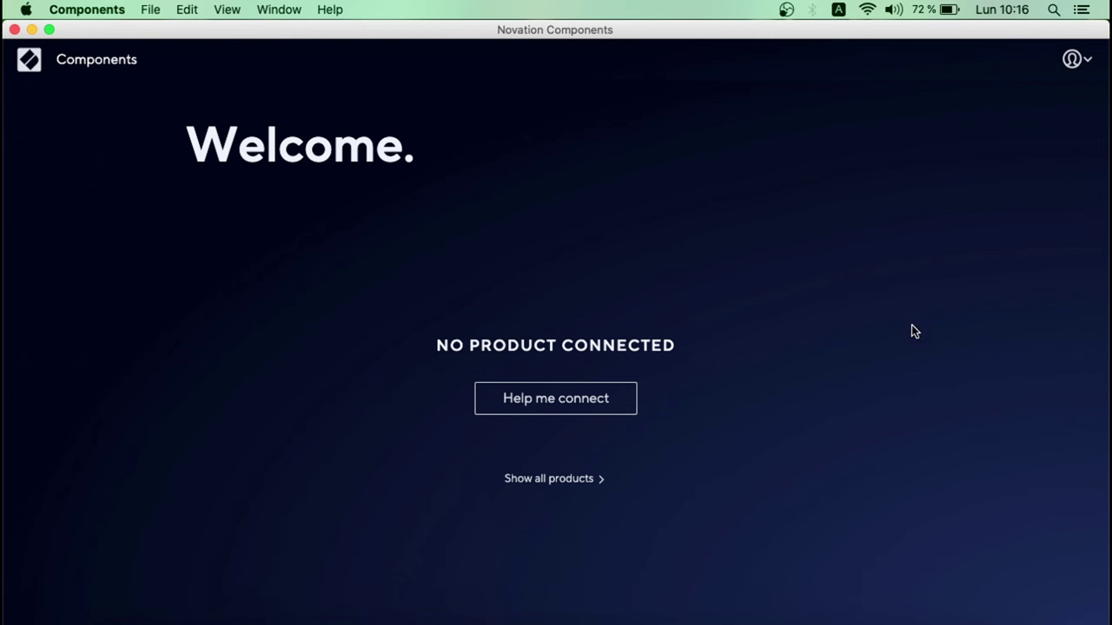
Show all products and open the Launchkey [MK3] editor.
click(579, 480)
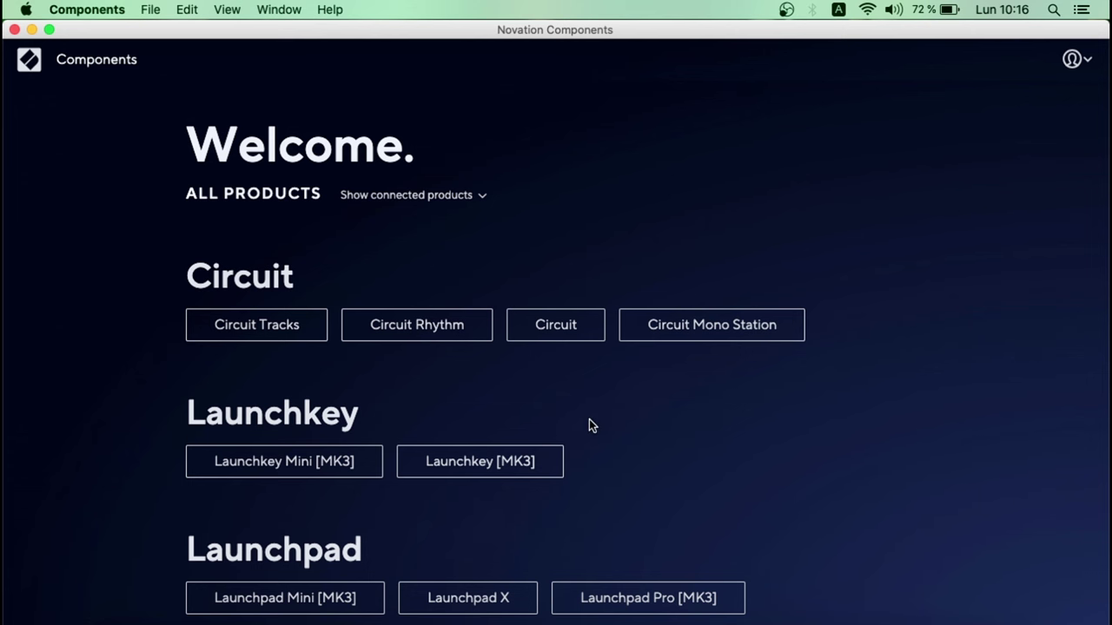
scroll(589, 418, down, 4)
scroll(589, 419, down, 8)
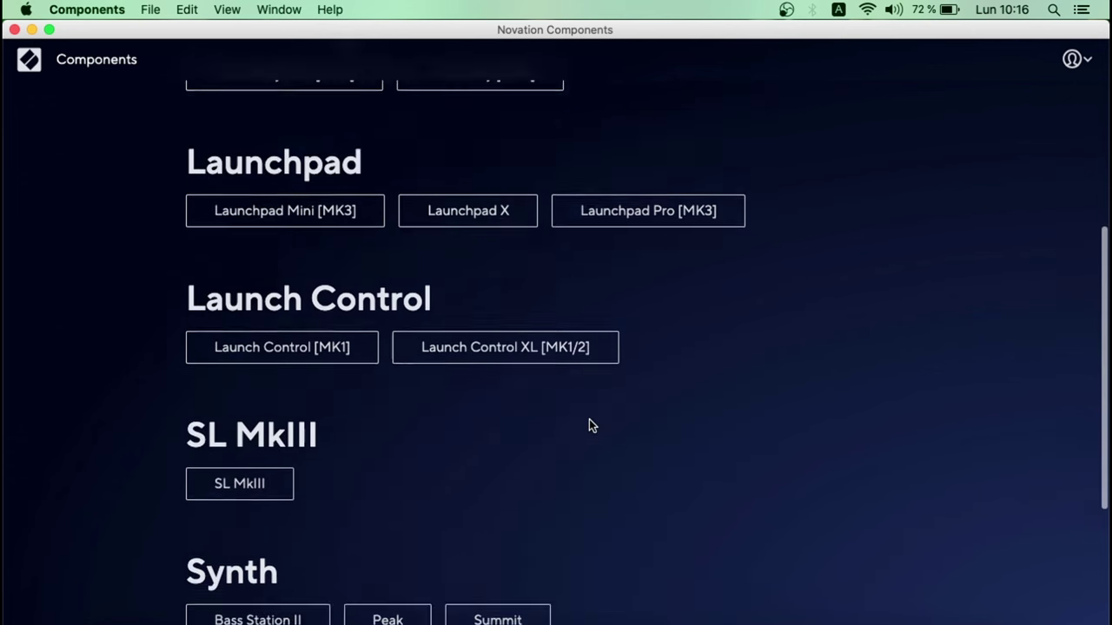
scroll(589, 419, up, 12)
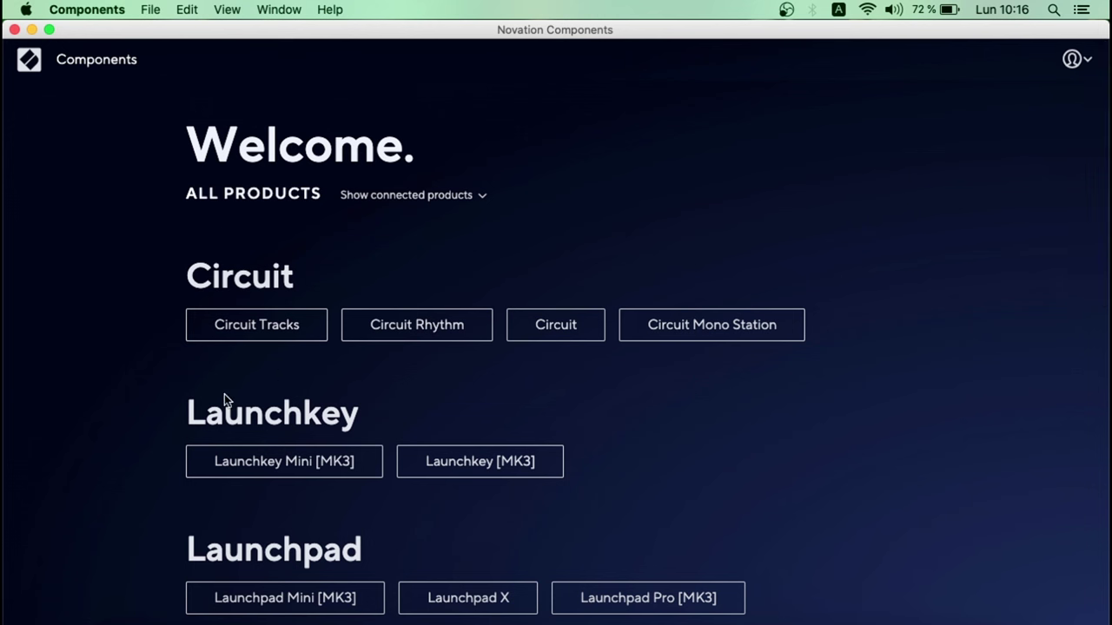
scroll(296, 445, down, 3)
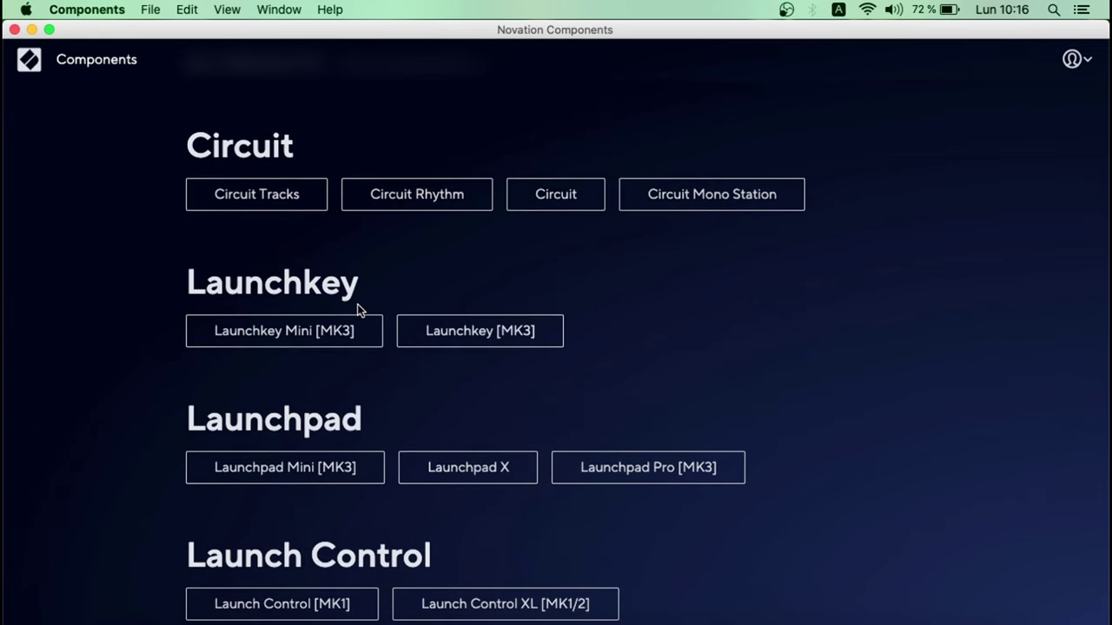
scroll(357, 304, up, 1)
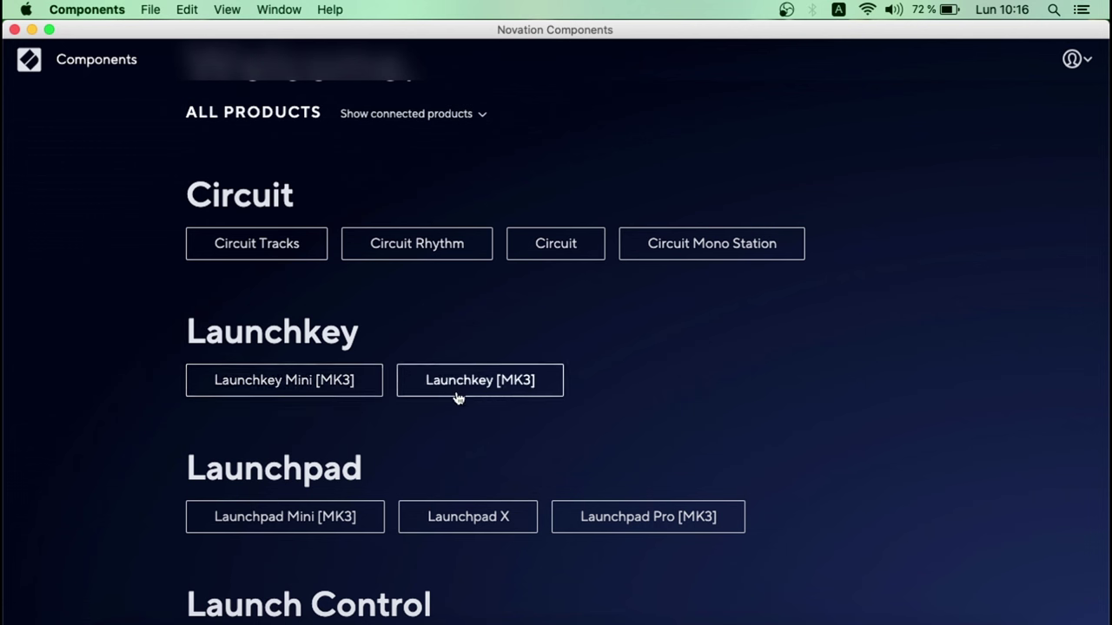
click(515, 389)
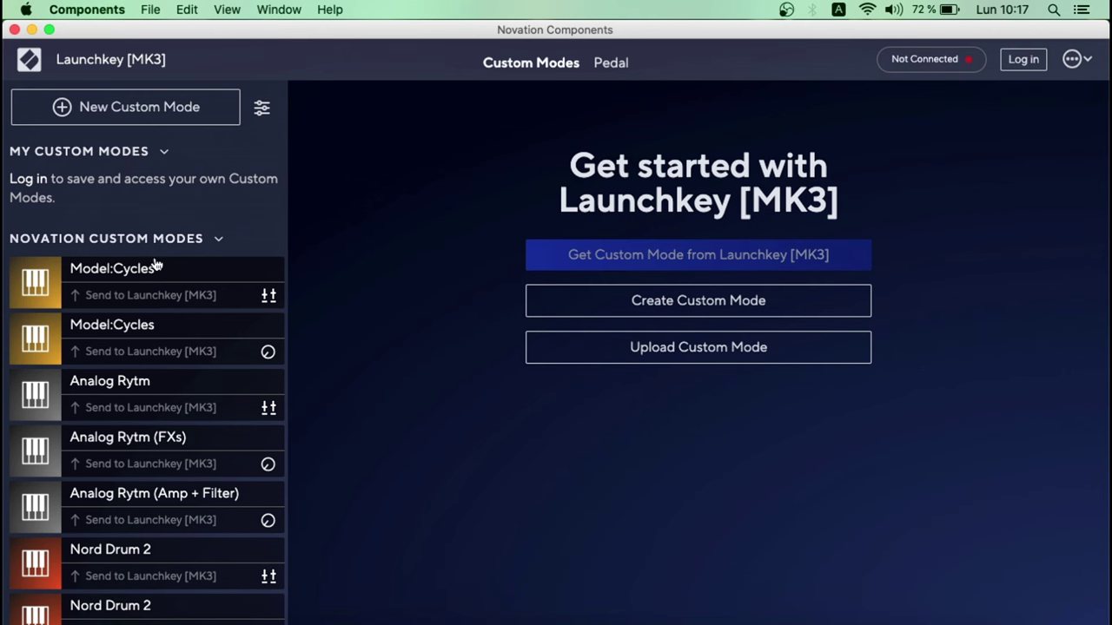
Look through the complete list of Novation custom modes for the Launchkey [MK3].
scroll(144, 350, down, 10)
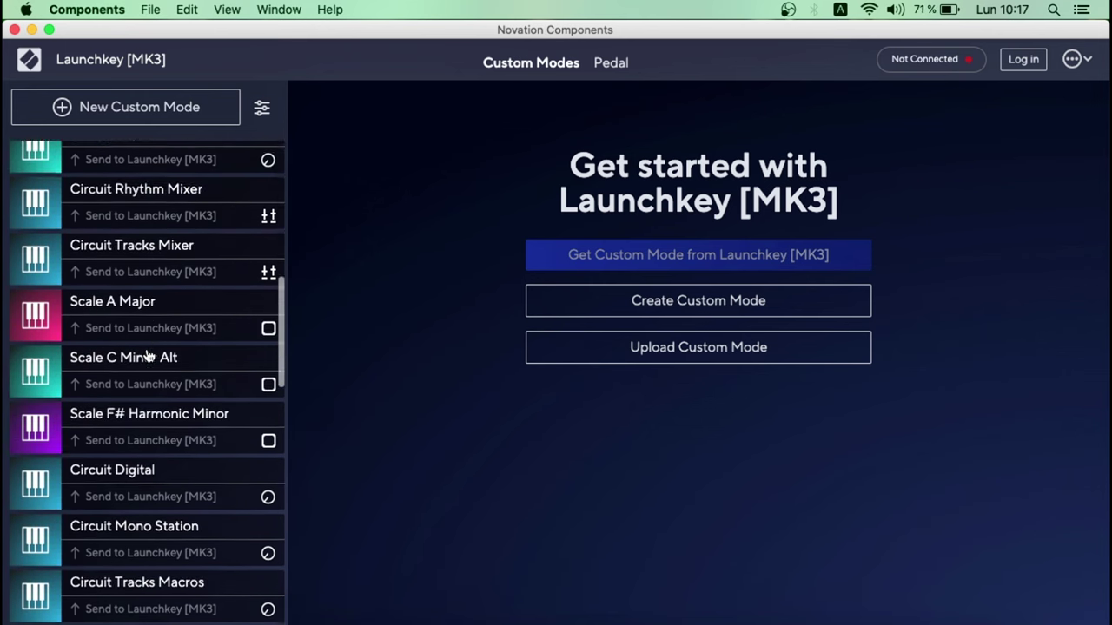
scroll(148, 356, down, 15)
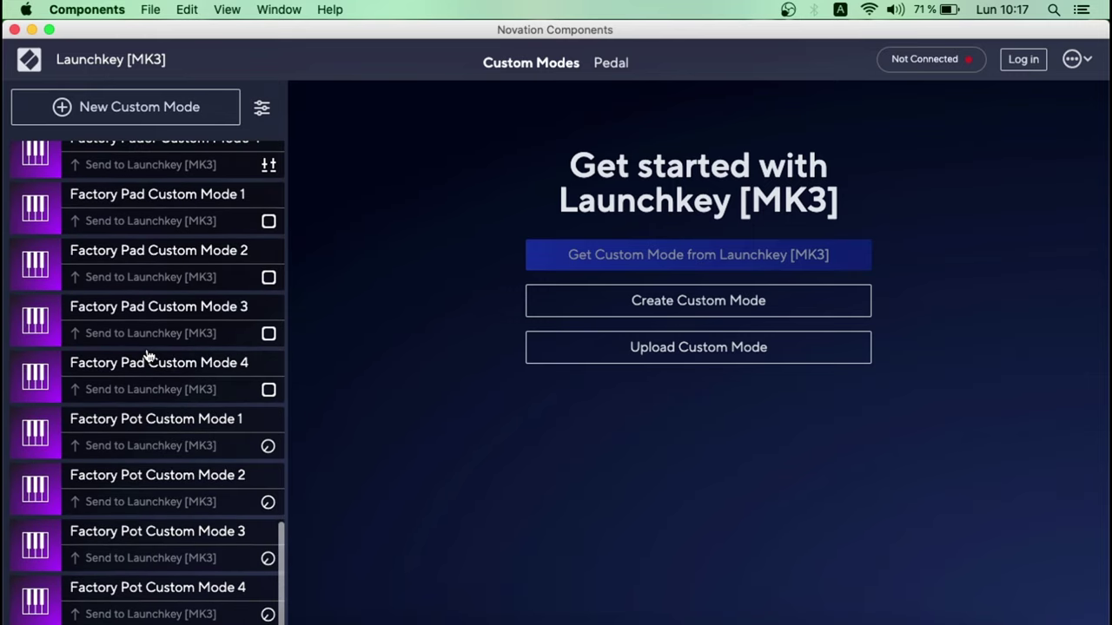
scroll(148, 357, up, 20)
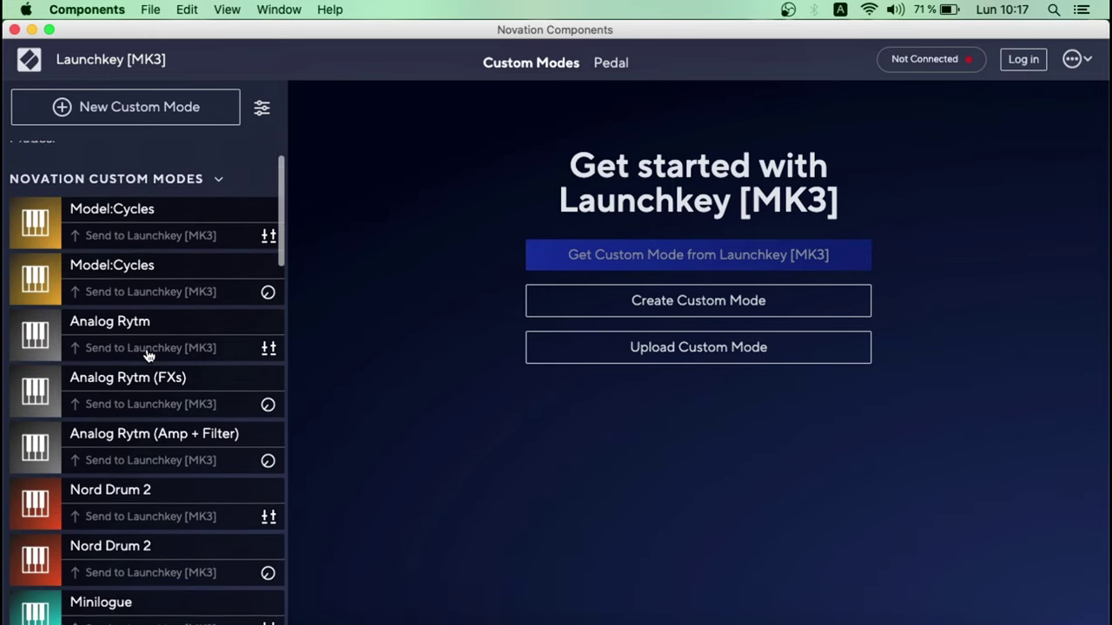
scroll(148, 356, up, 2)
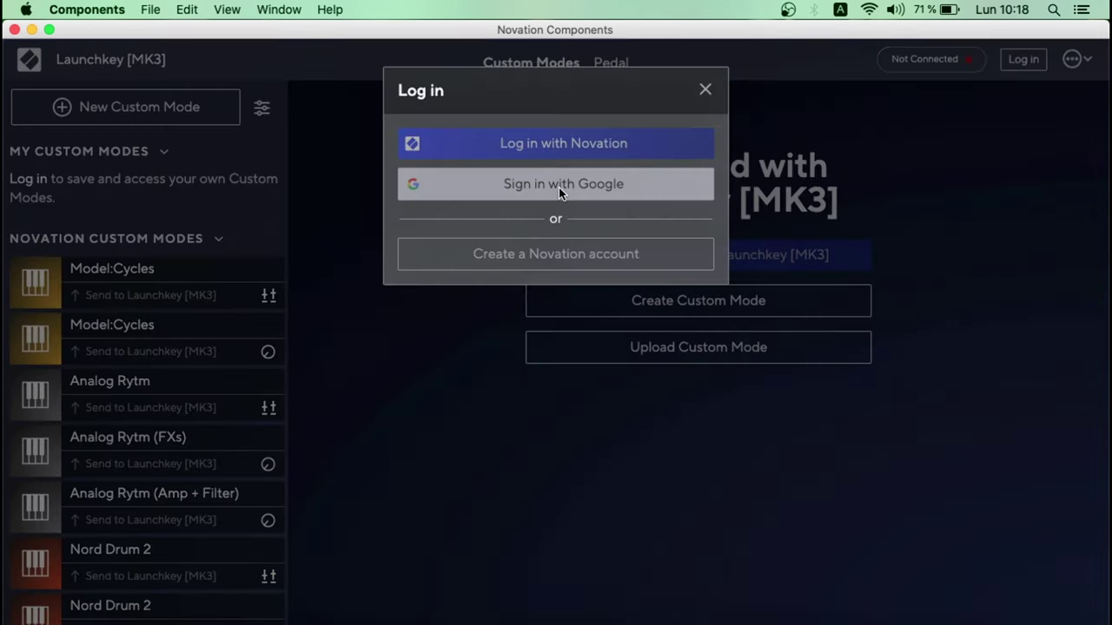
Sign in with the Google account and open the saved pad custom mode Cambio de Progra for editing.
click(558, 187)
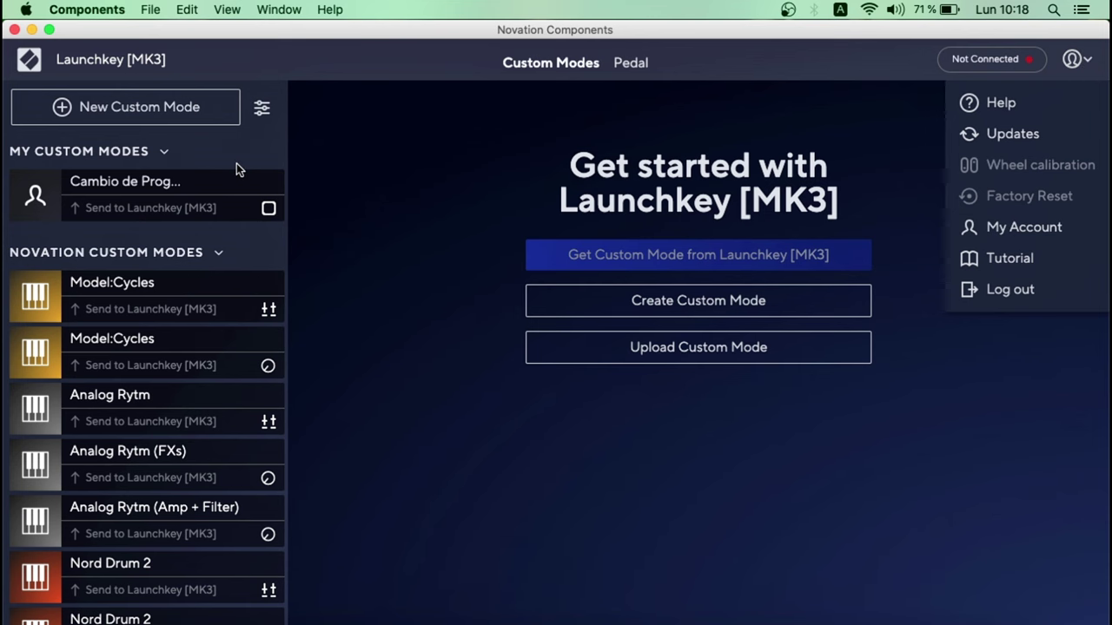
click(178, 117)
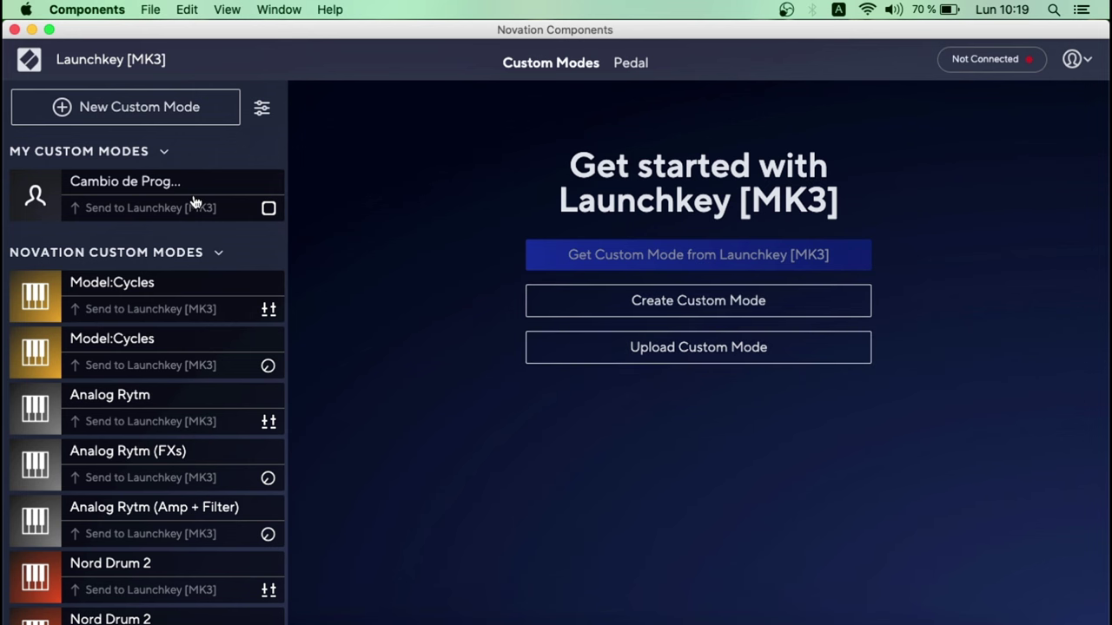
click(270, 217)
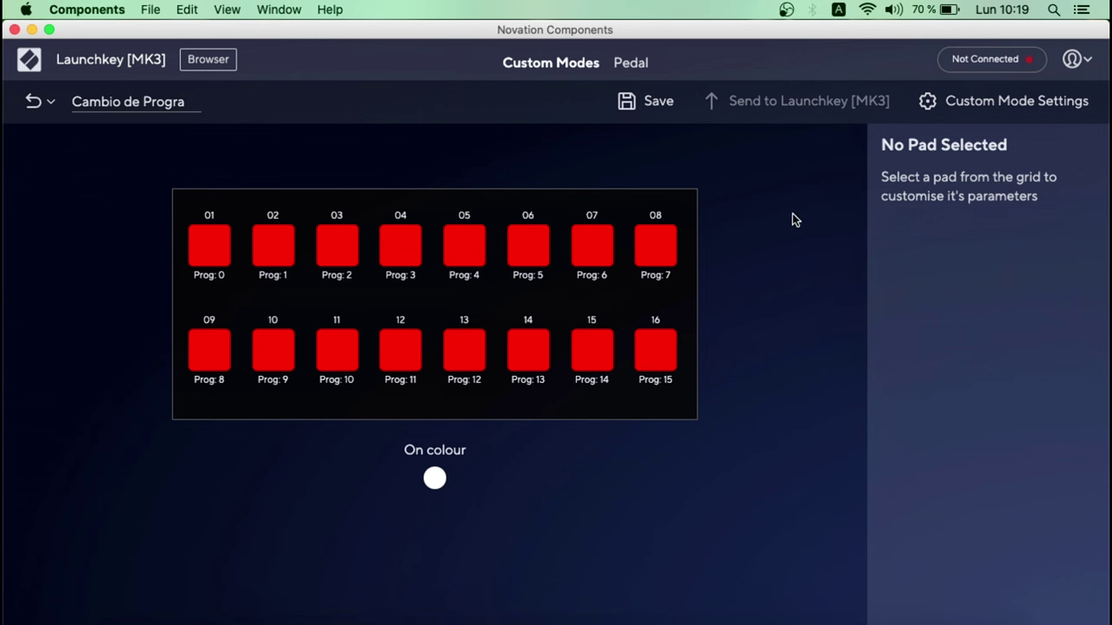
Examine the name, message type options and program number of pad 01.
click(211, 240)
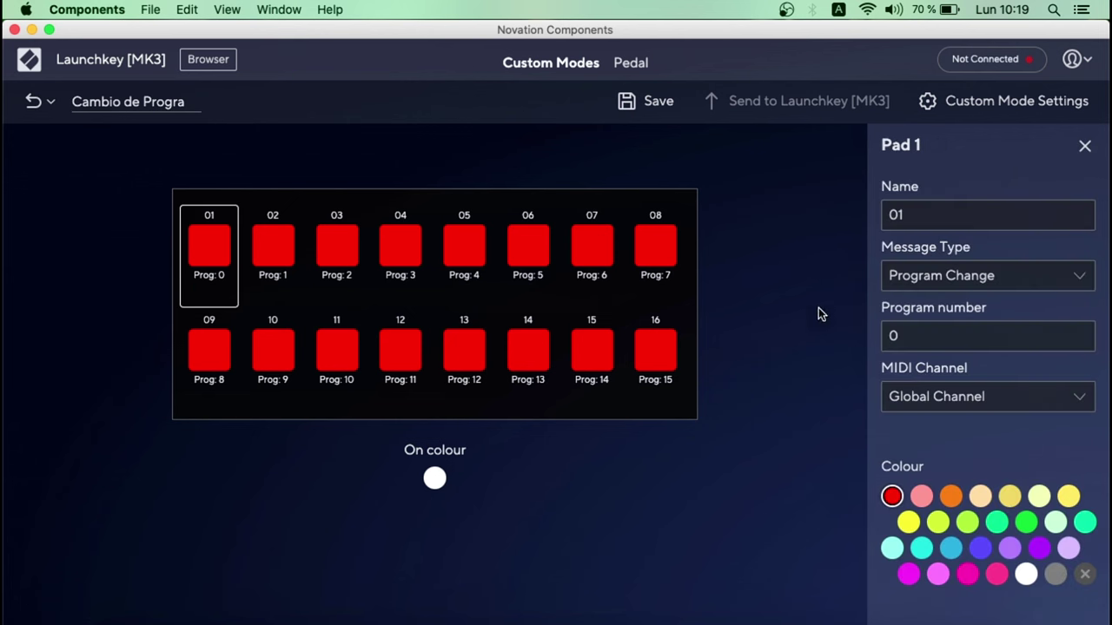
click(928, 210)
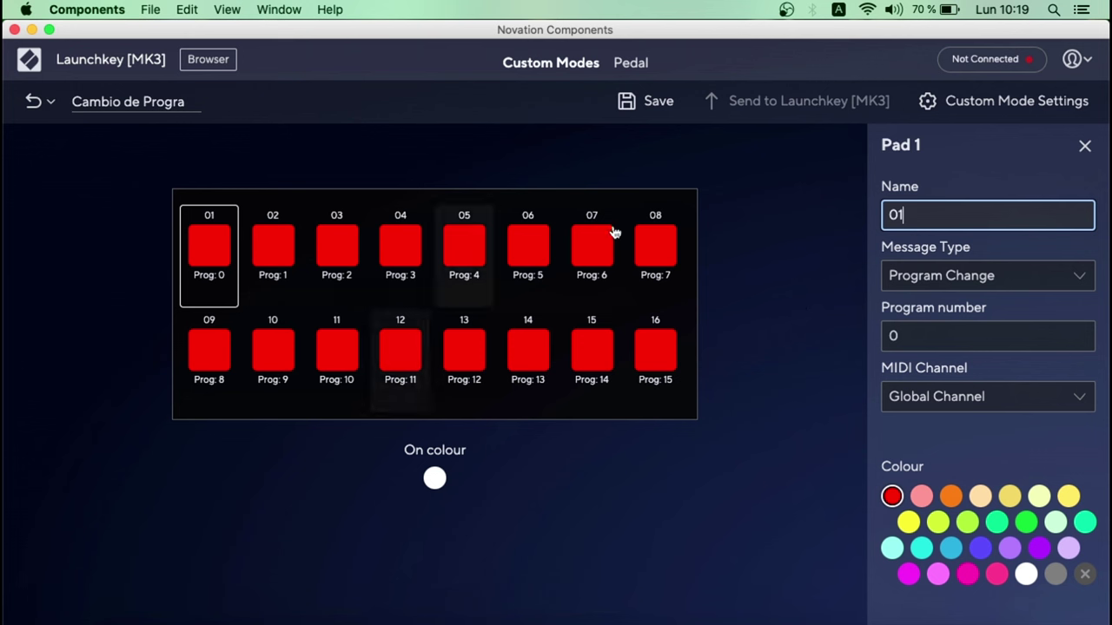
click(1062, 291)
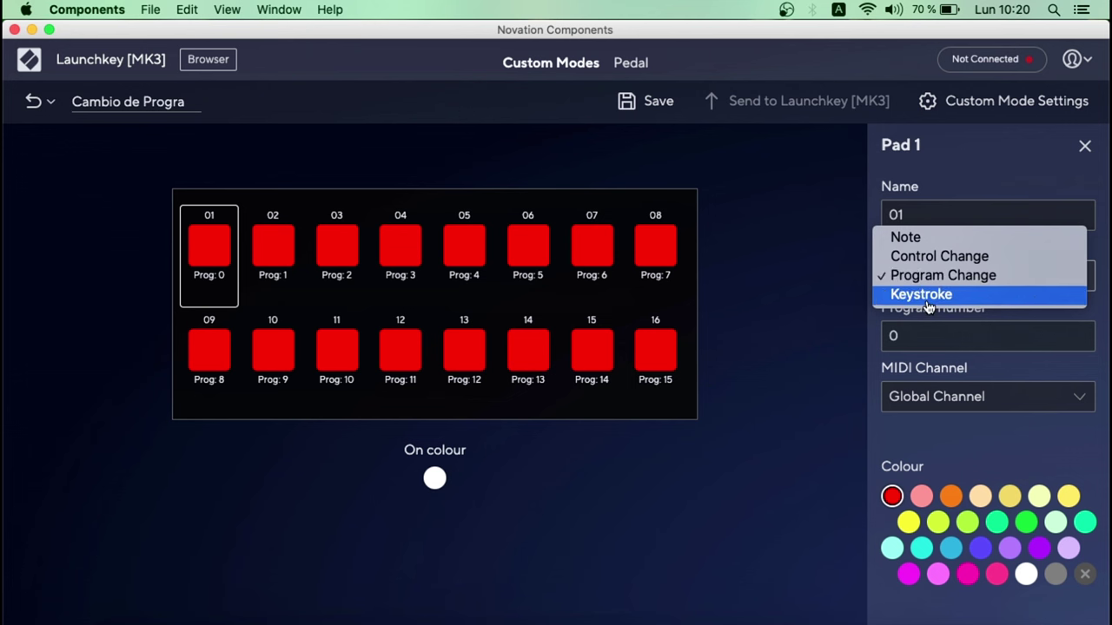
click(997, 288)
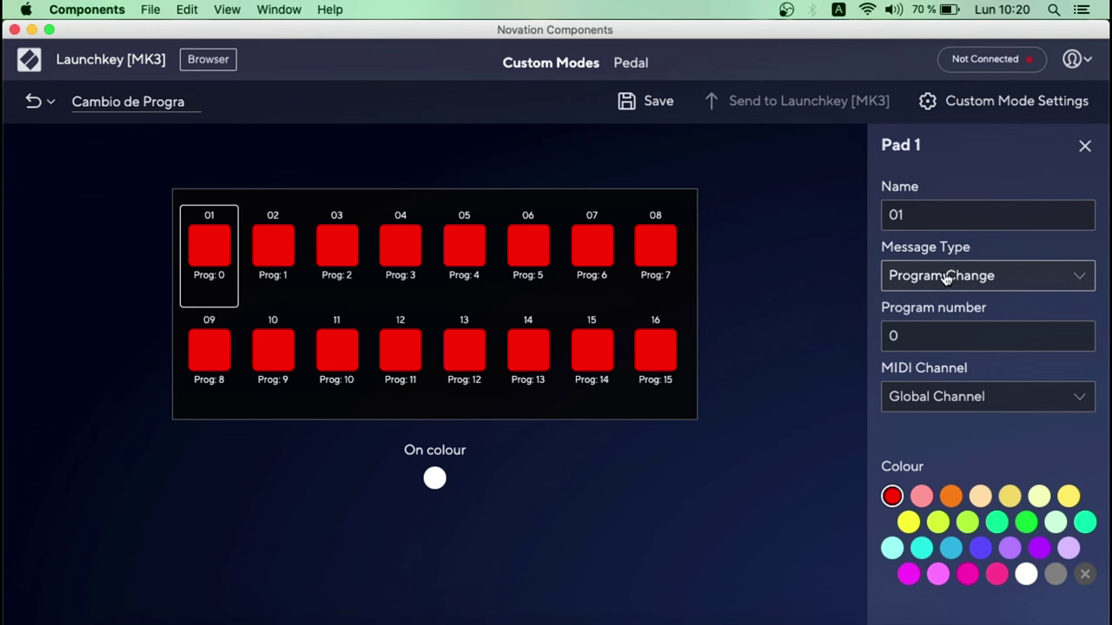
click(904, 334)
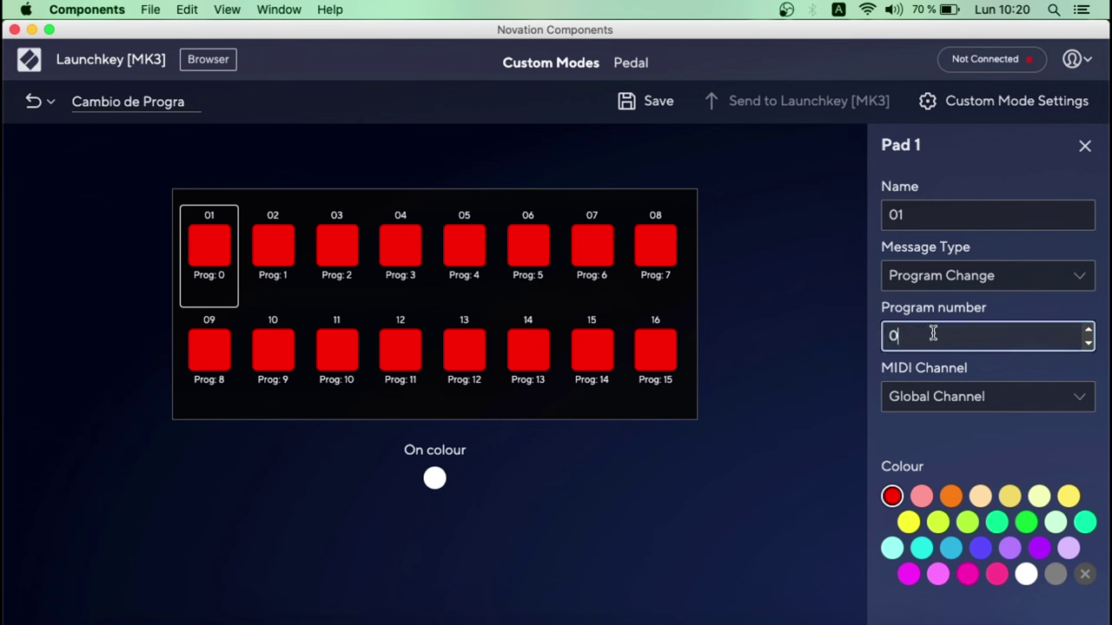
drag(933, 333, 839, 344)
click(1039, 364)
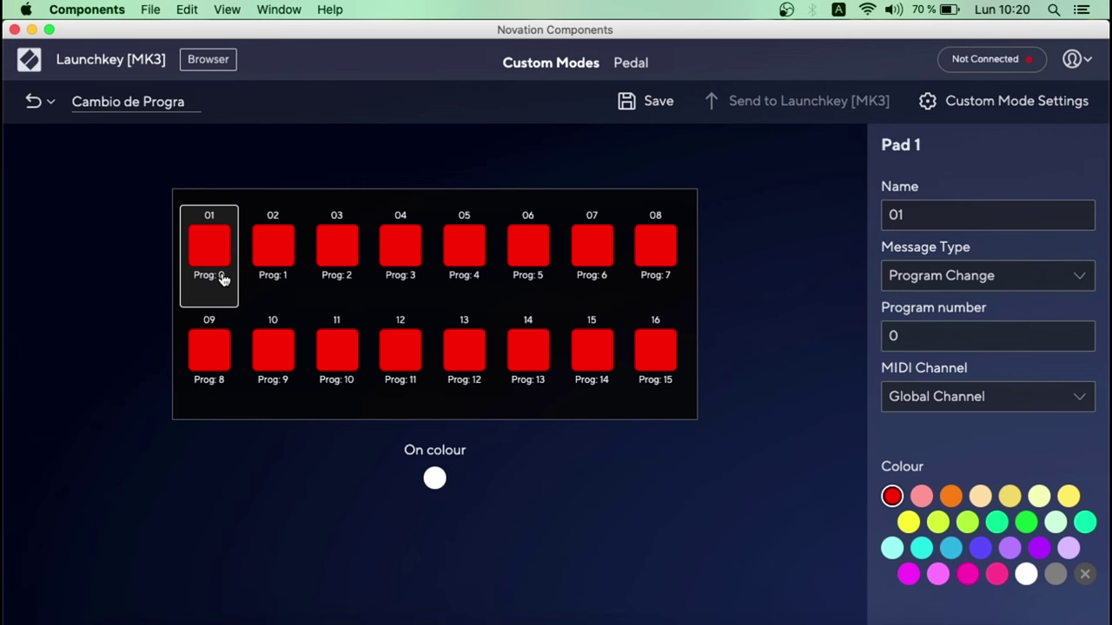
Try pink, peach and yellow shades as the colour of pad 01 and return it to red.
scroll(914, 438, down, 1)
click(921, 458)
click(980, 458)
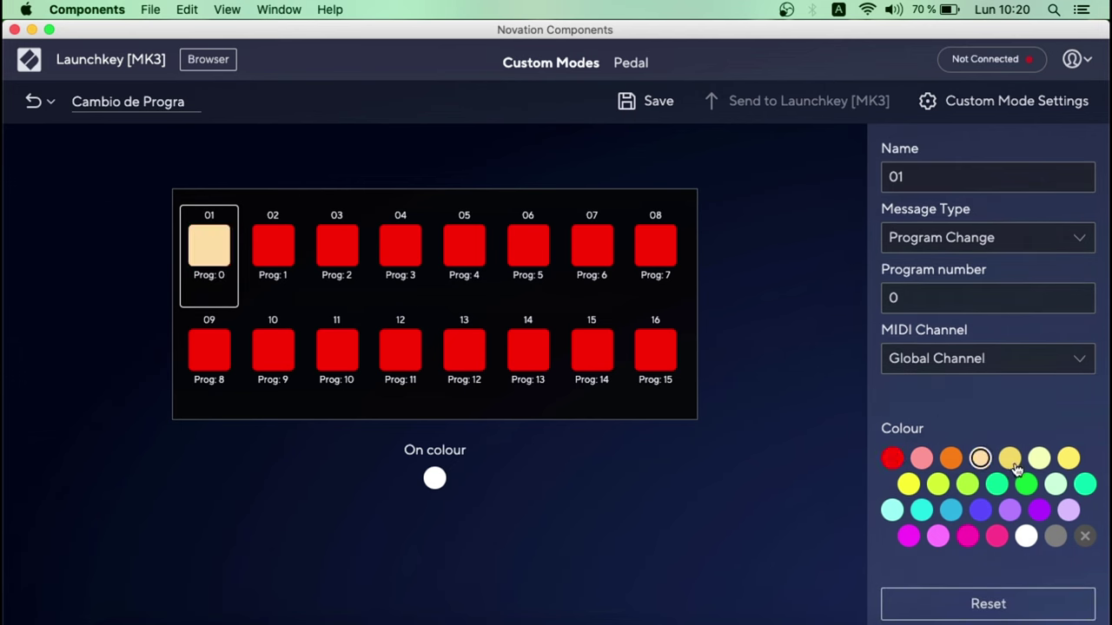
click(1009, 458)
click(1069, 458)
click(892, 458)
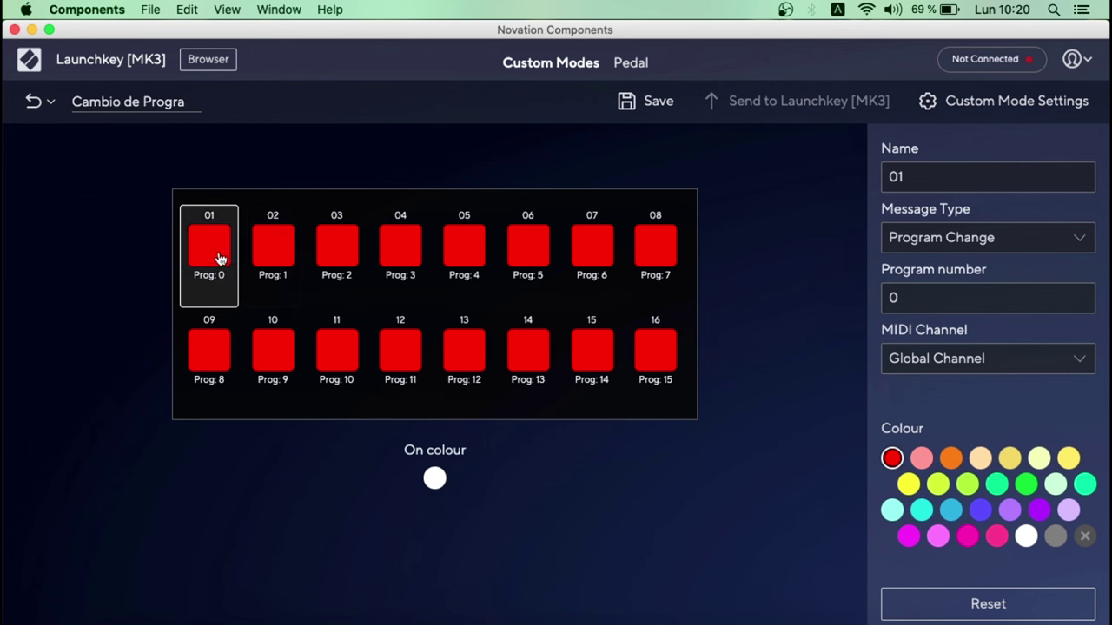
Enter 1 as the program number of pad 02.
click(277, 247)
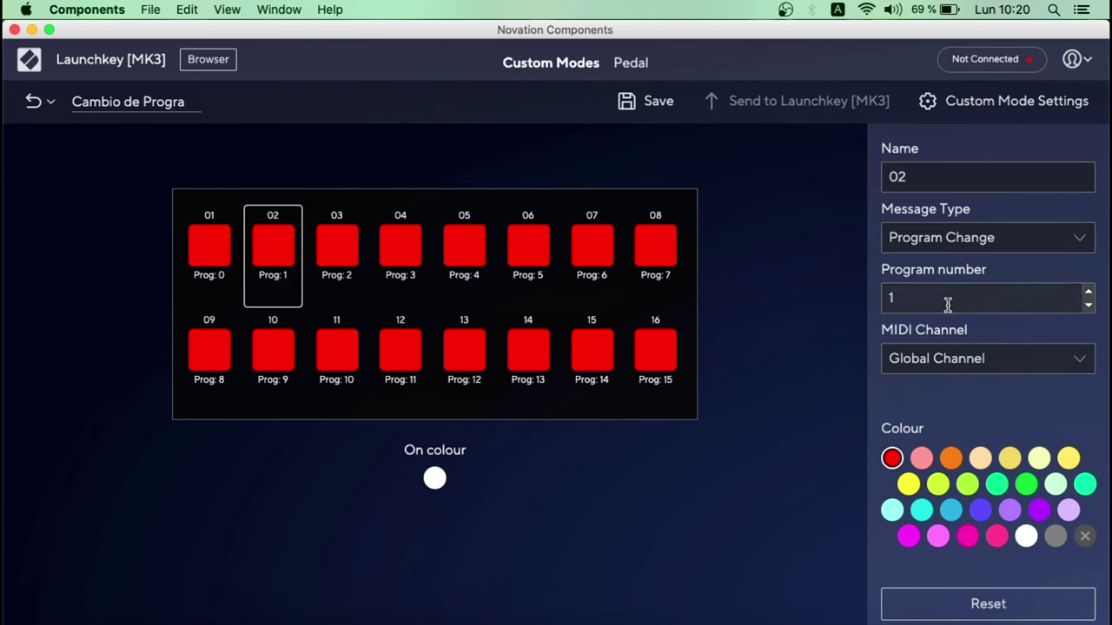
click(890, 298)
key(BackSpace)
text(1)
Review the settings of pads 03, 04, 05 and 16, and switch to Safari to view the keyboard picture.
click(343, 245)
click(407, 243)
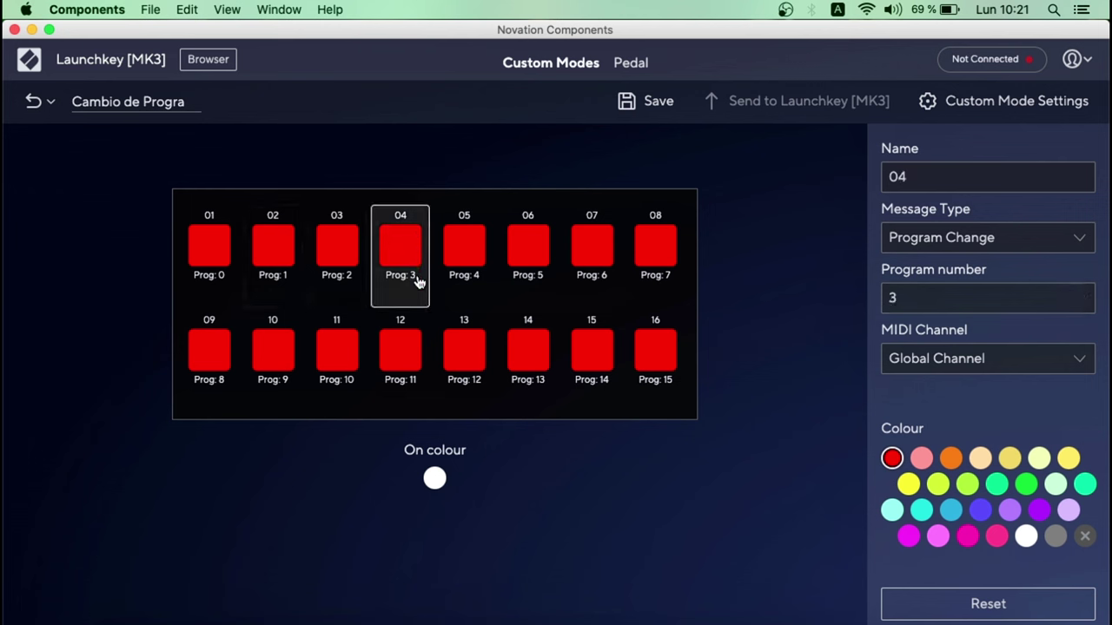
click(477, 271)
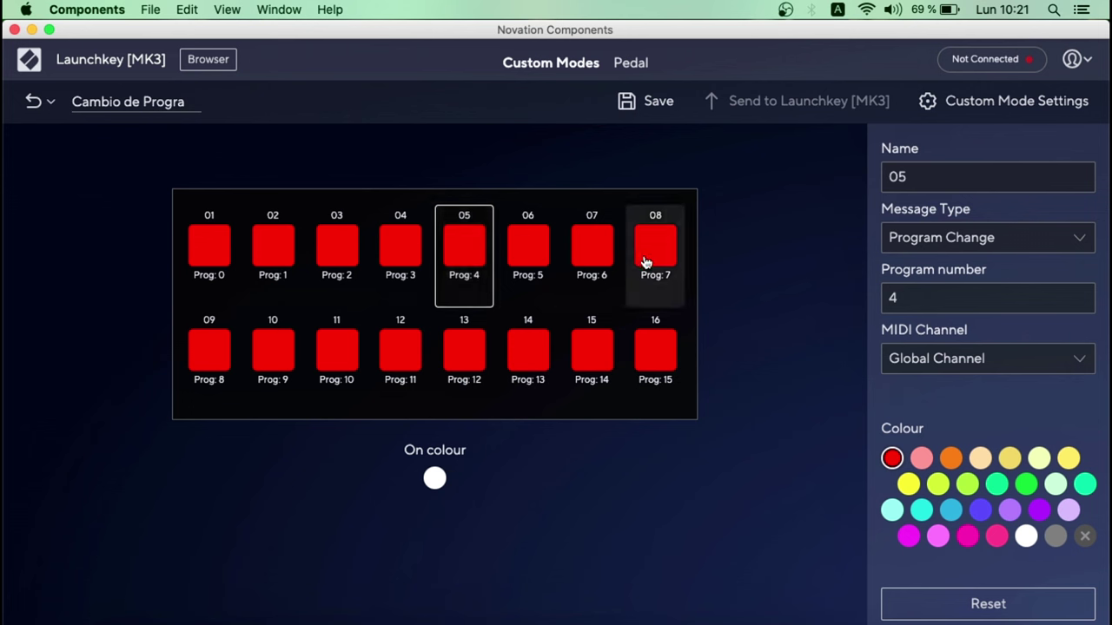
click(655, 352)
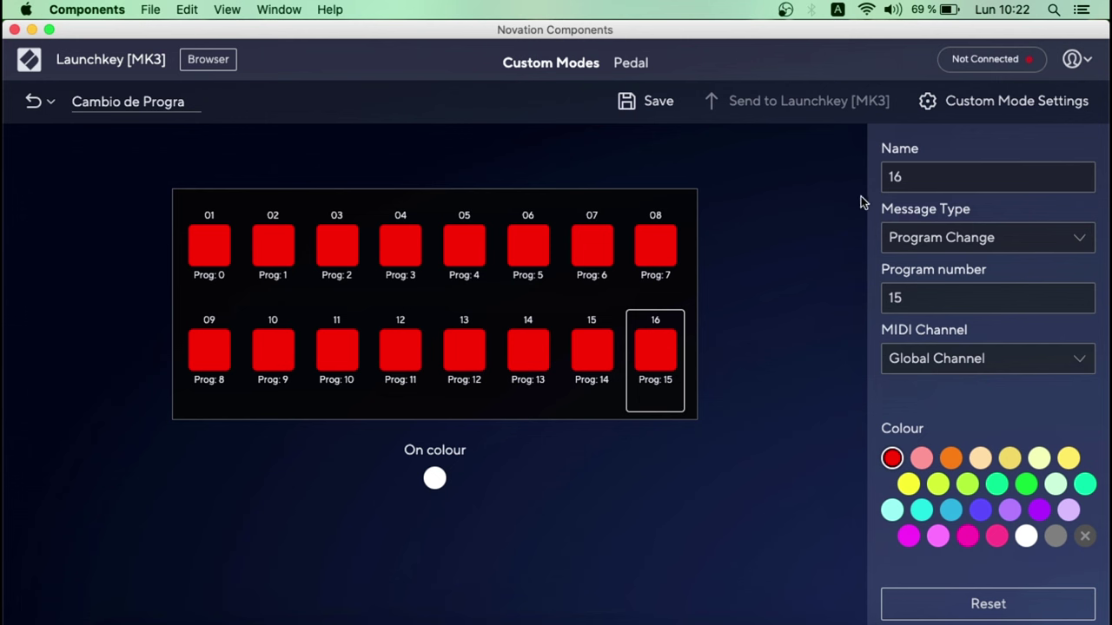
click(669, 163)
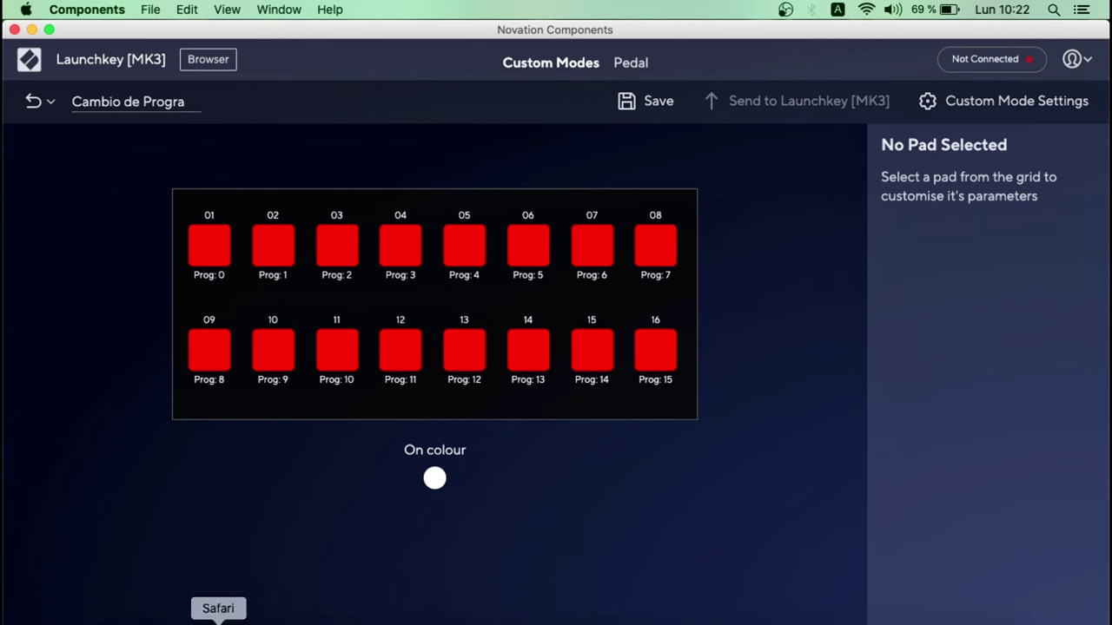
click(218, 620)
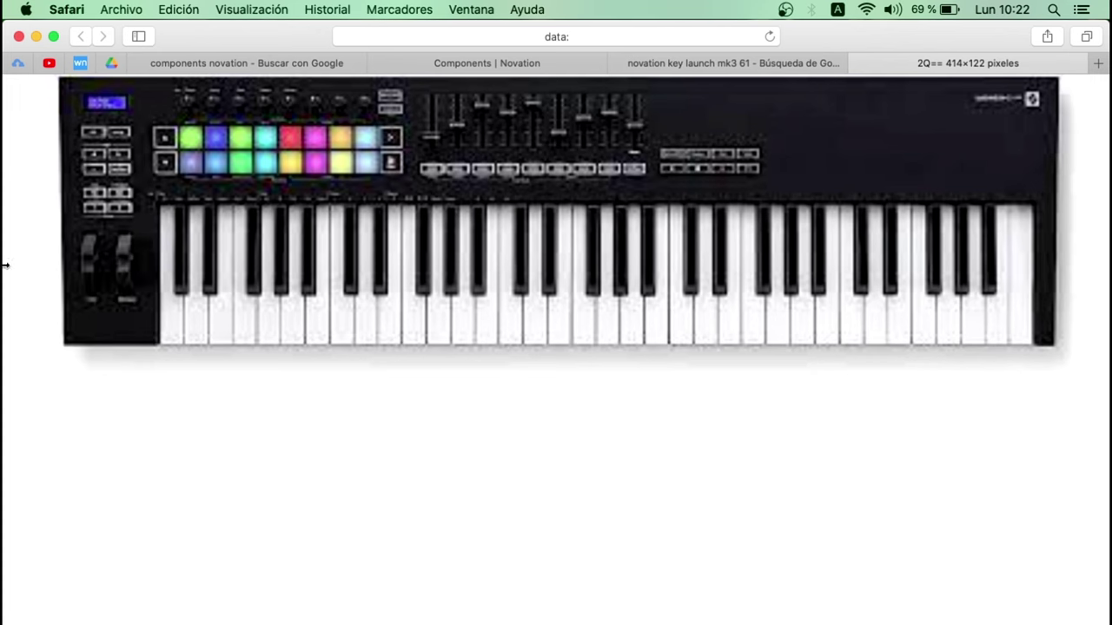
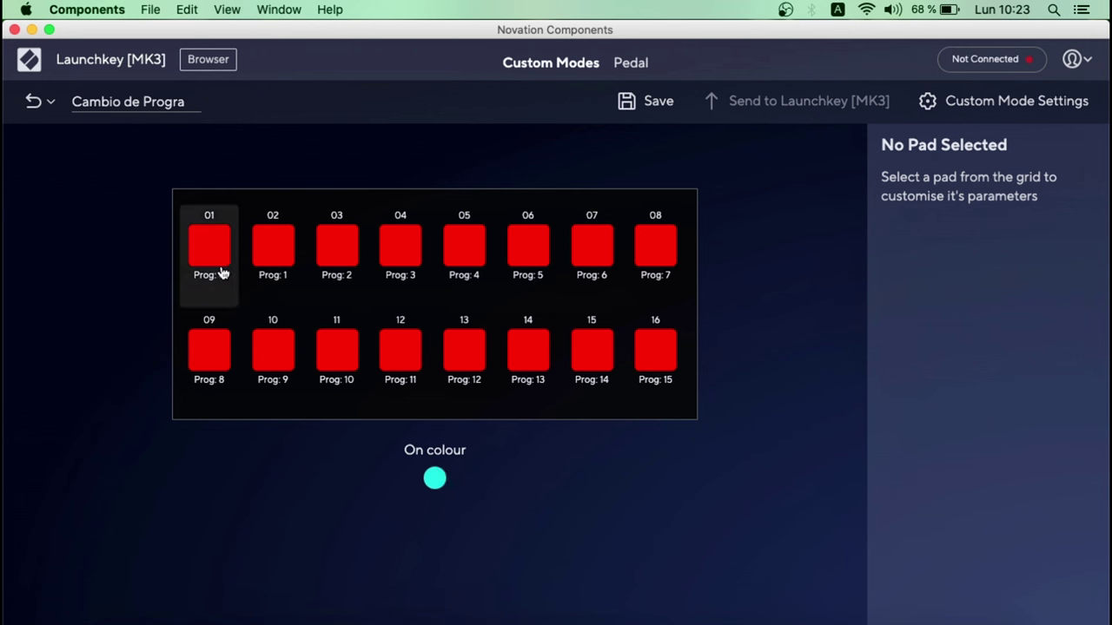
Set the On colour of the custom mode's pads to white.
click(434, 479)
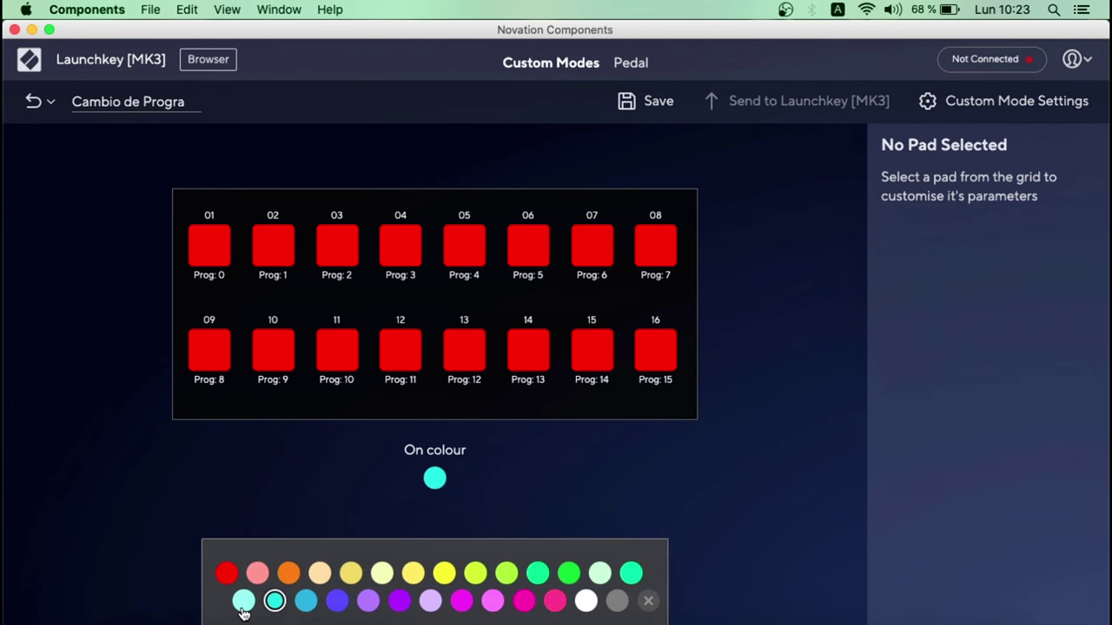
click(586, 600)
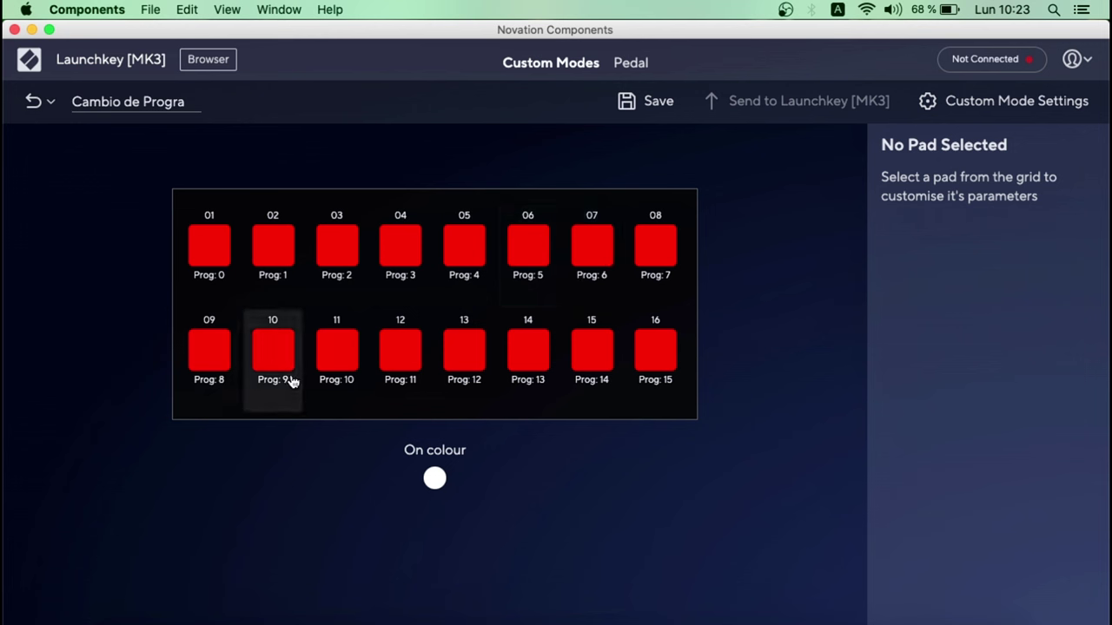
Examine the name, message type, program number and MIDI channel settings of pads 01, 02, 03 and 04.
key(super+Tab)
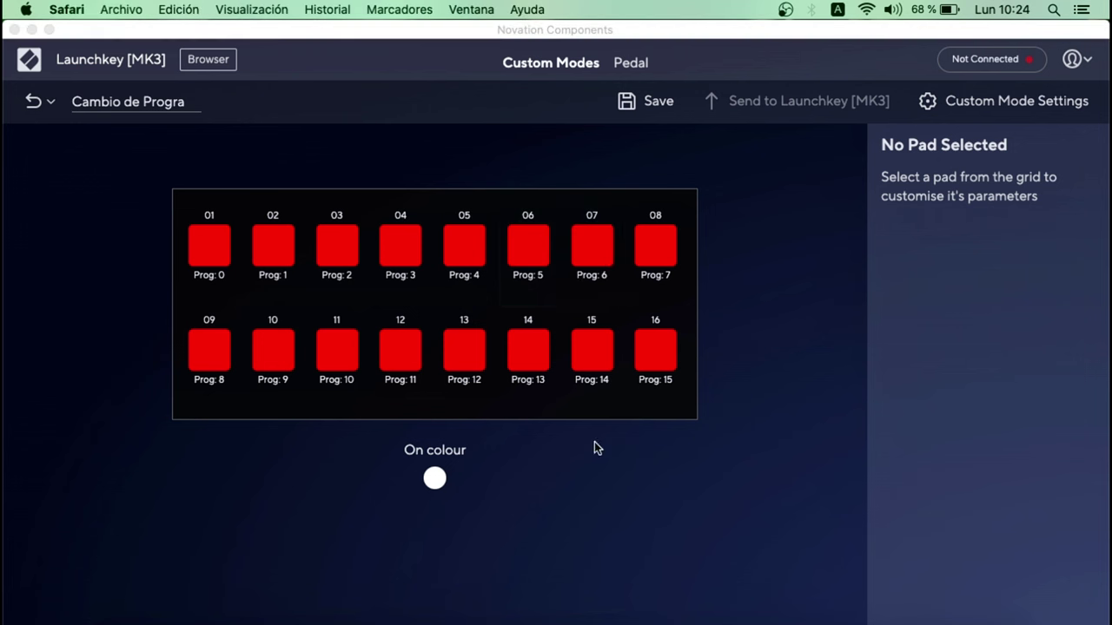
click(575, 508)
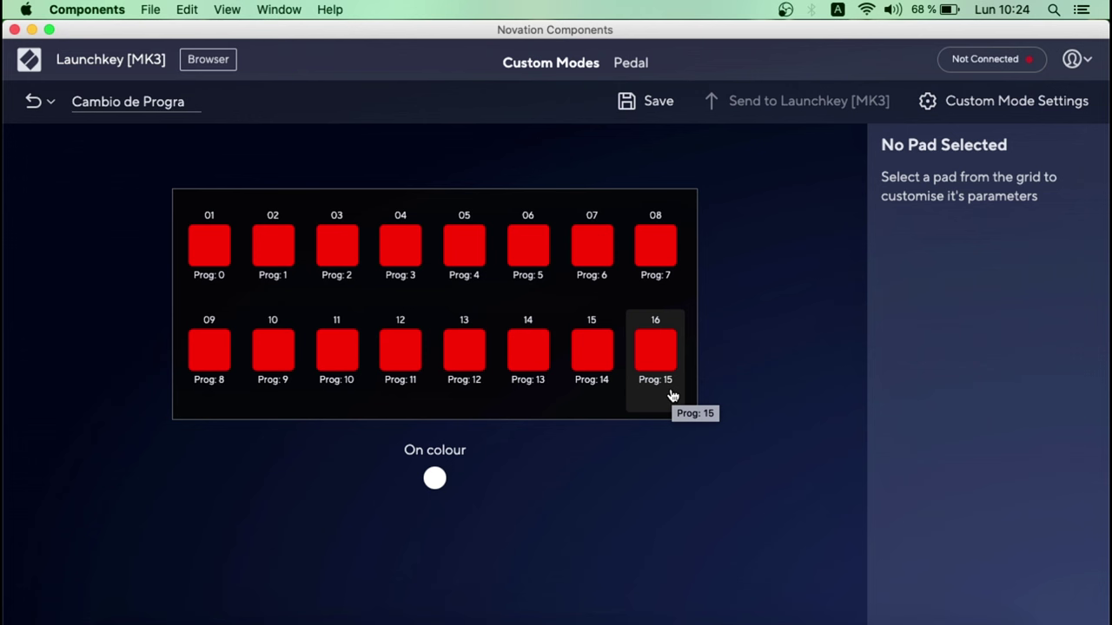
click(224, 247)
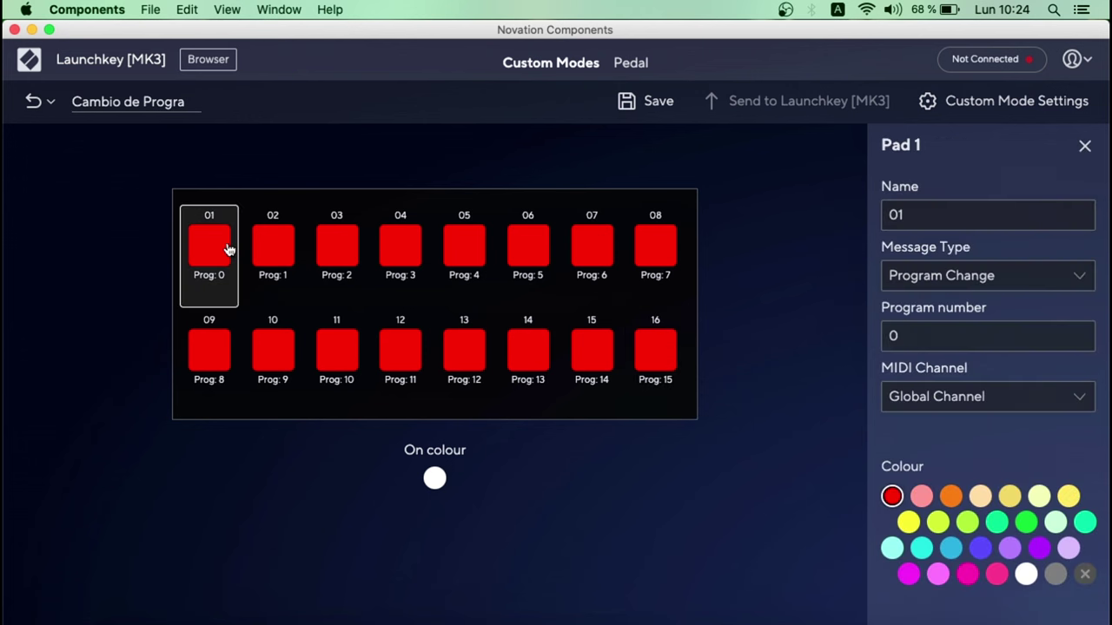
click(288, 251)
click(350, 252)
click(397, 259)
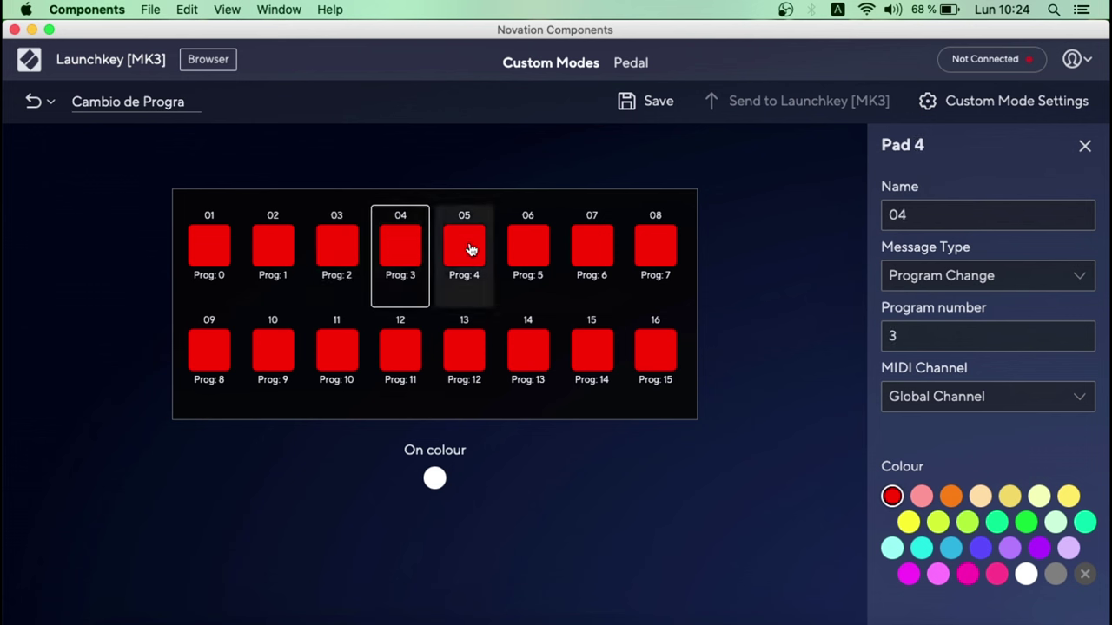
click(214, 272)
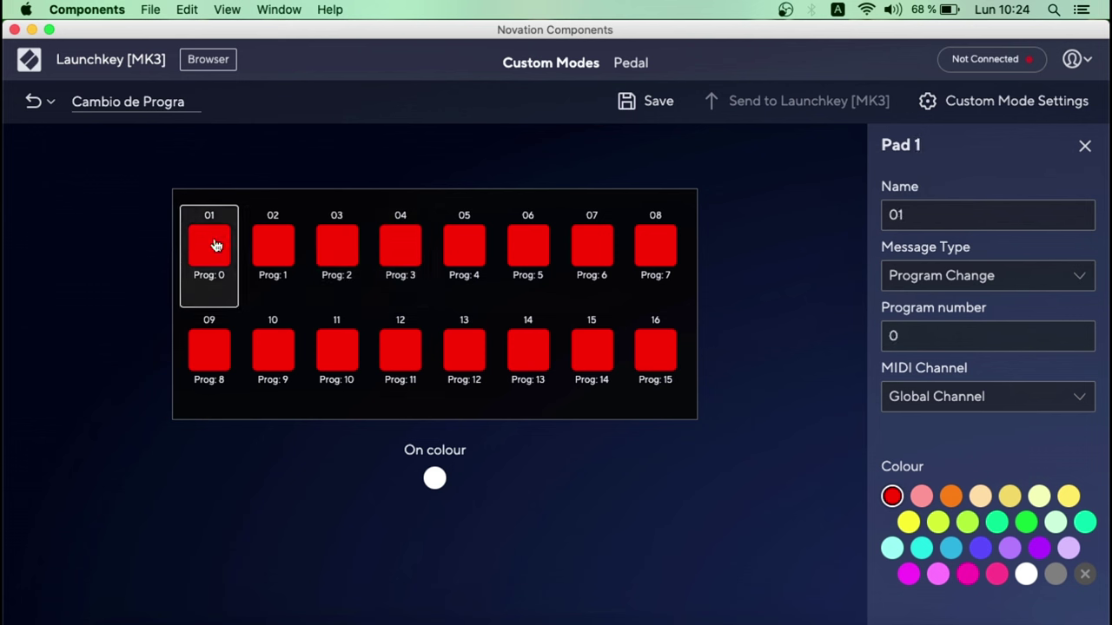
click(271, 251)
click(335, 250)
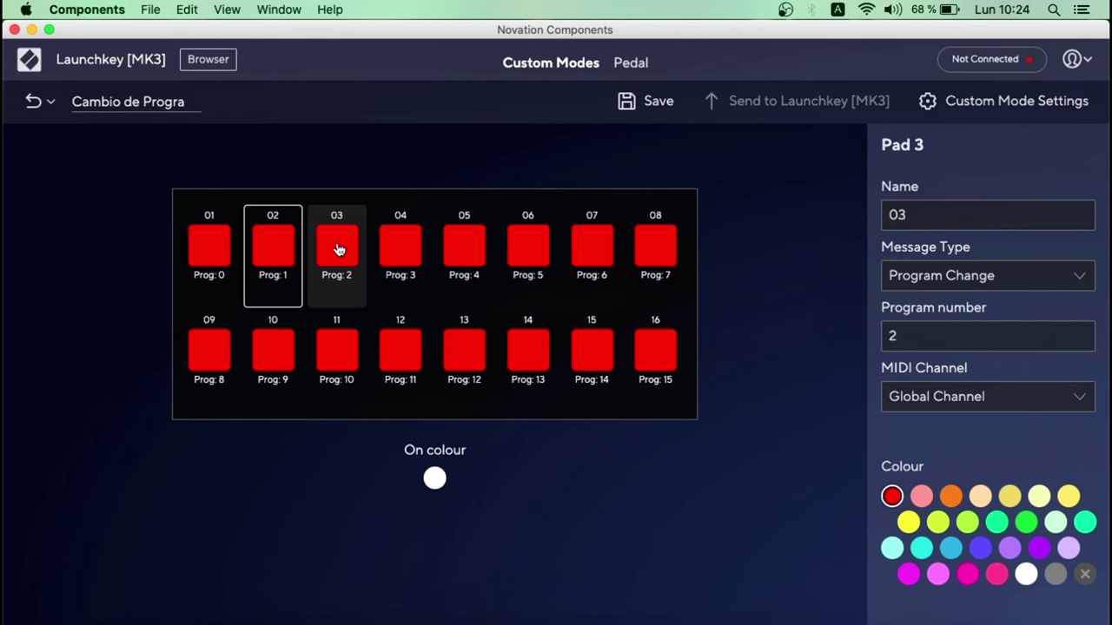
click(397, 248)
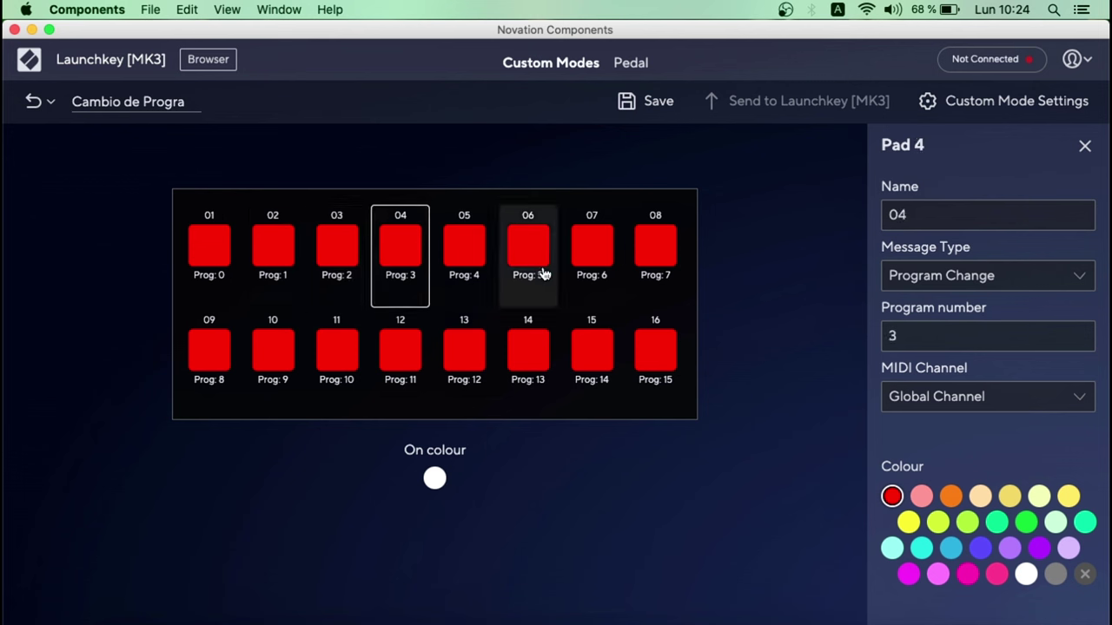
Compare pad 16 with the keyboard picture in Safari, and review its MIDI channel options in Components, choosing Global Channel.
click(662, 369)
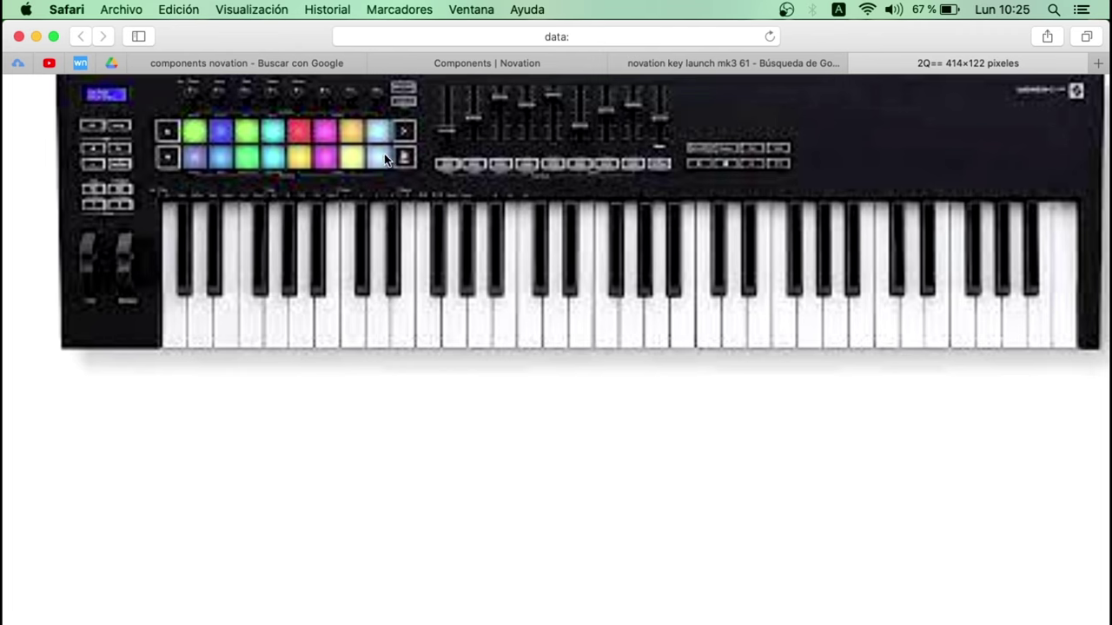
click(860, 619)
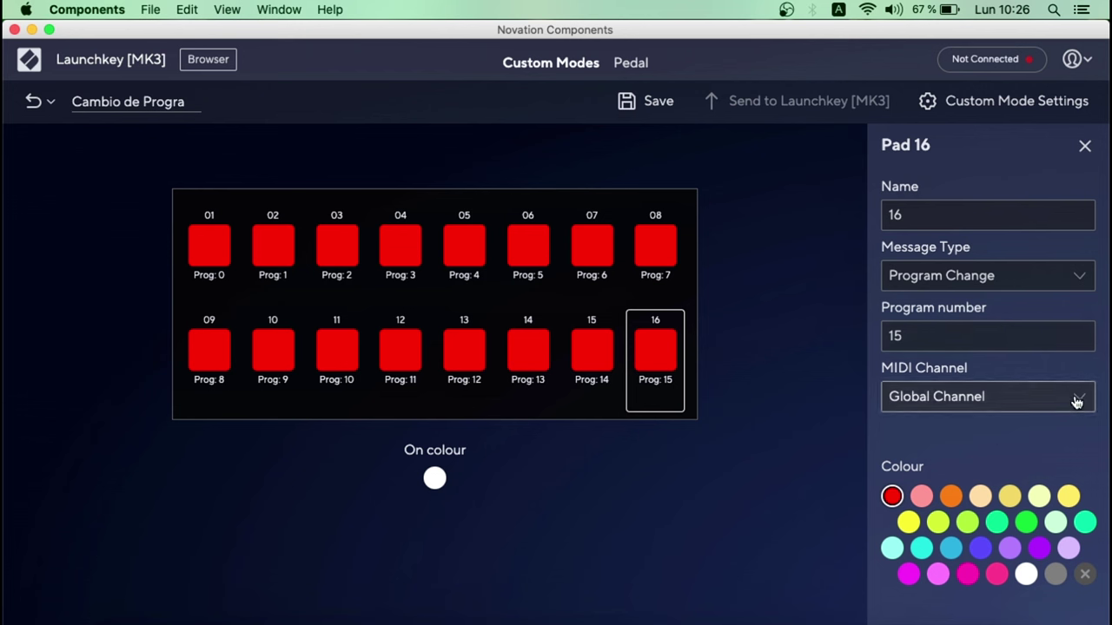
click(1005, 398)
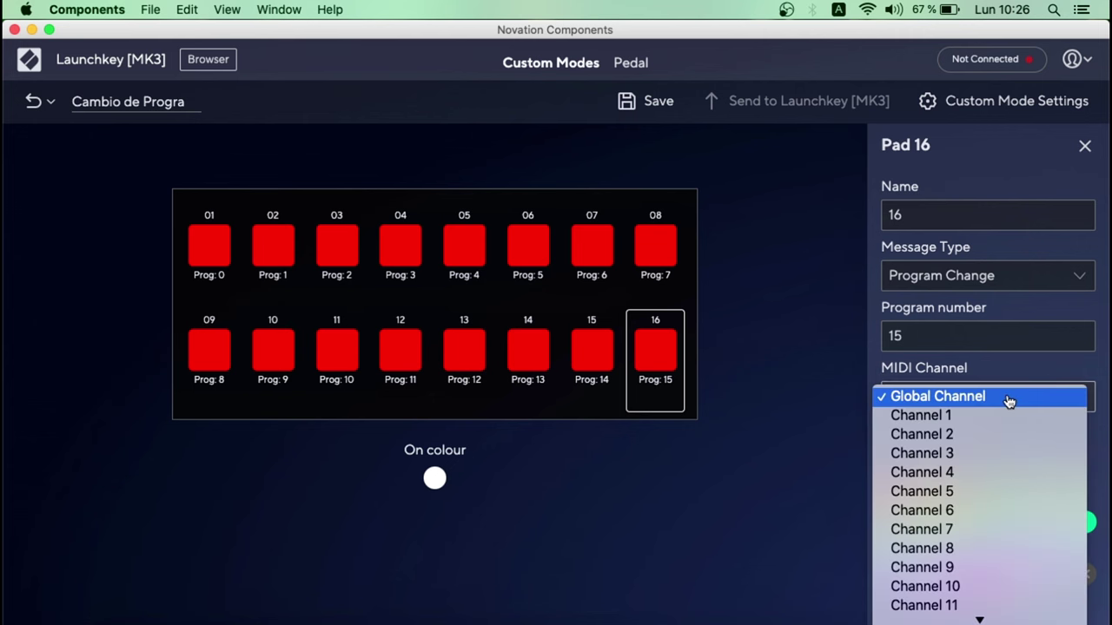
click(1008, 399)
click(986, 404)
click(999, 379)
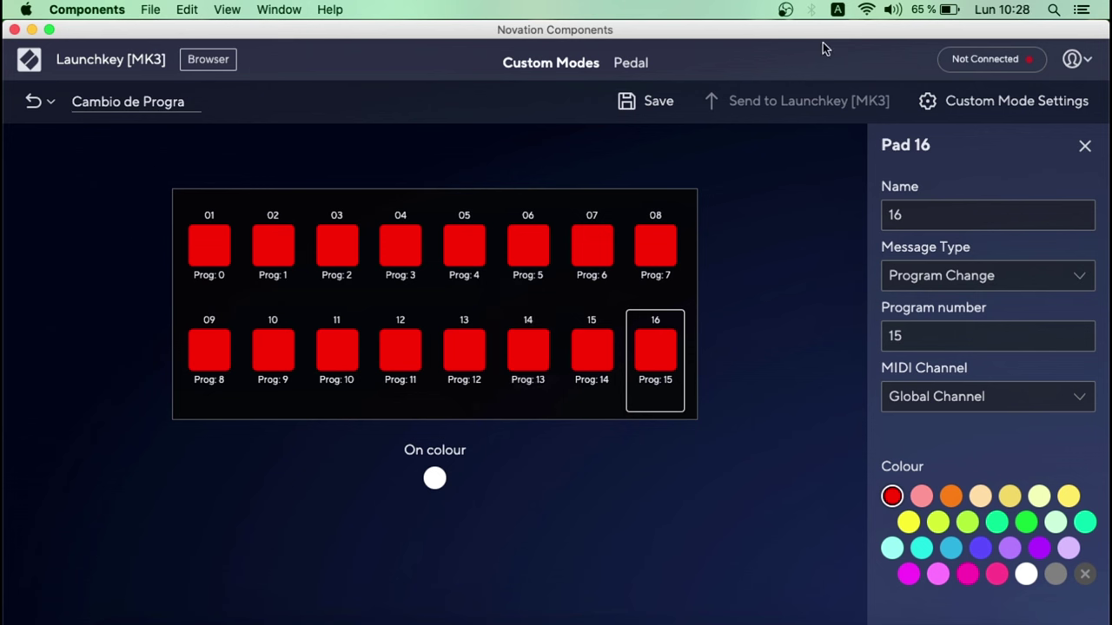
Save the custom mode Cambio de Progra, and upload the file Cambio de Progra.syx from the Descargas folder as a custom mode.
click(659, 113)
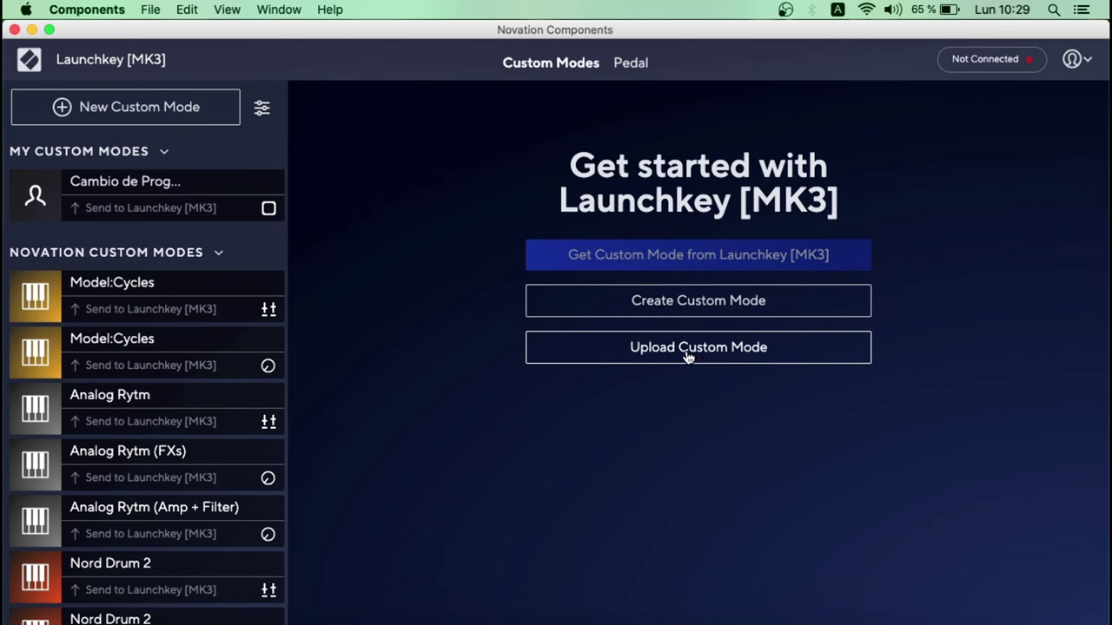
click(739, 352)
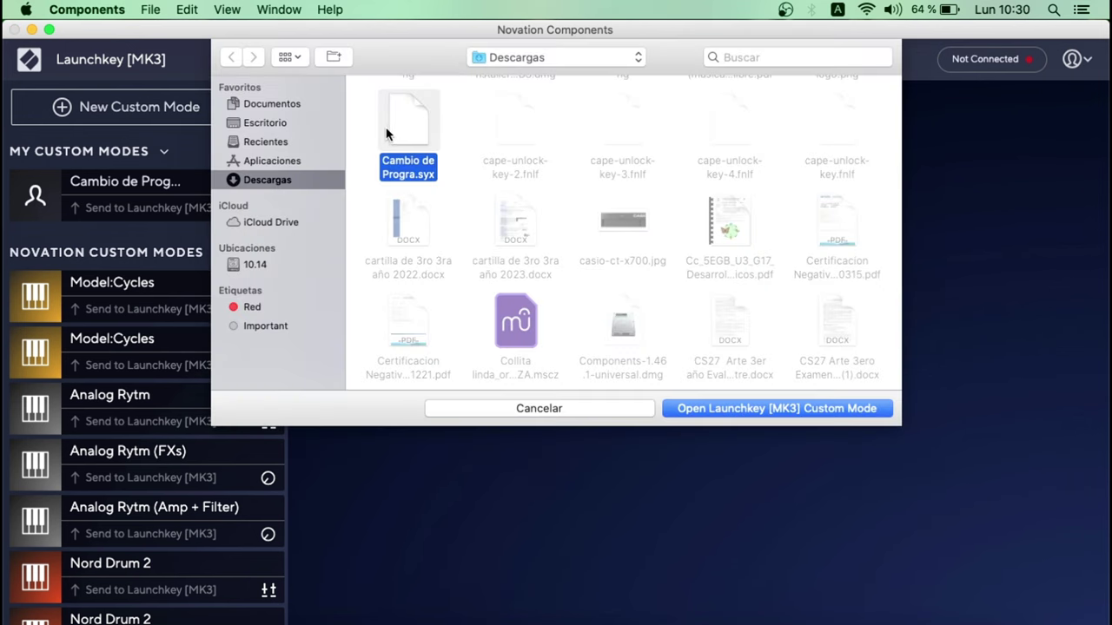
scroll(412, 178, up, 2)
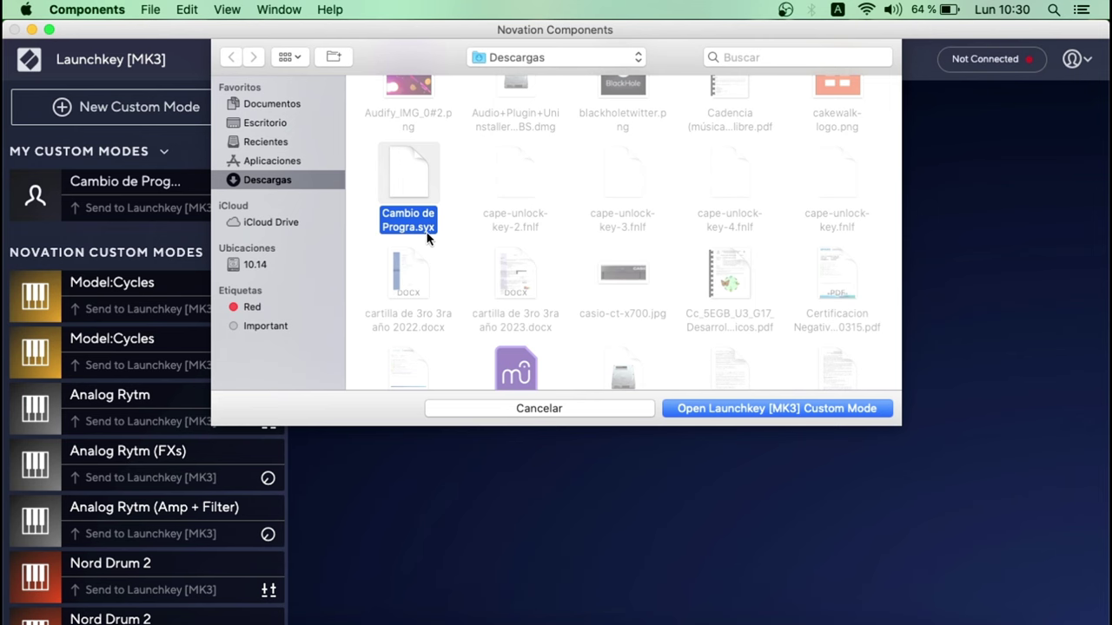
click(761, 408)
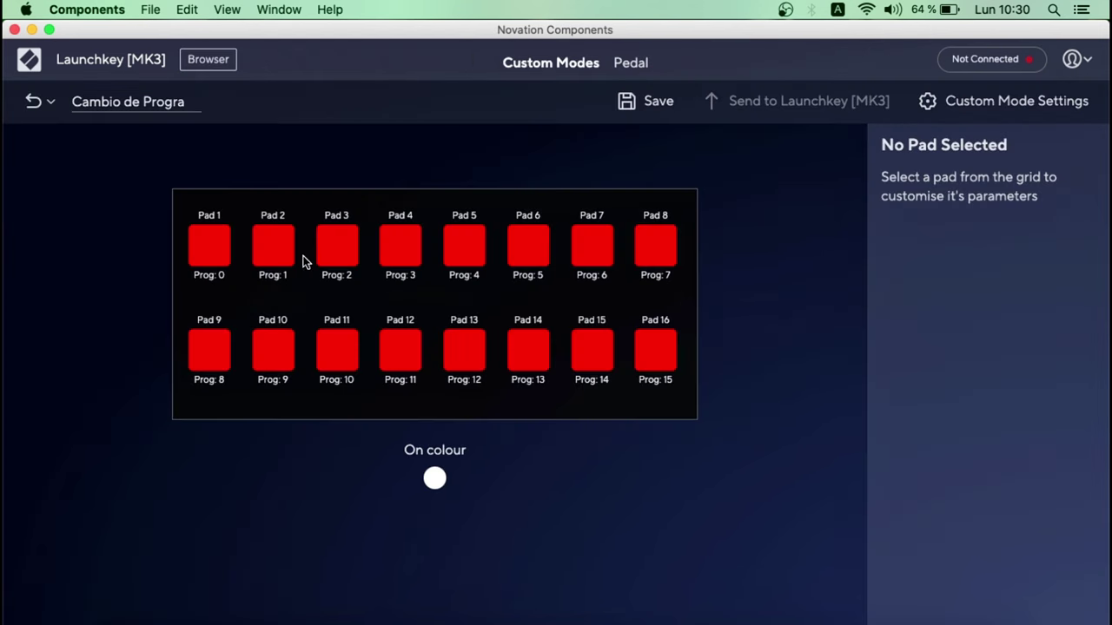